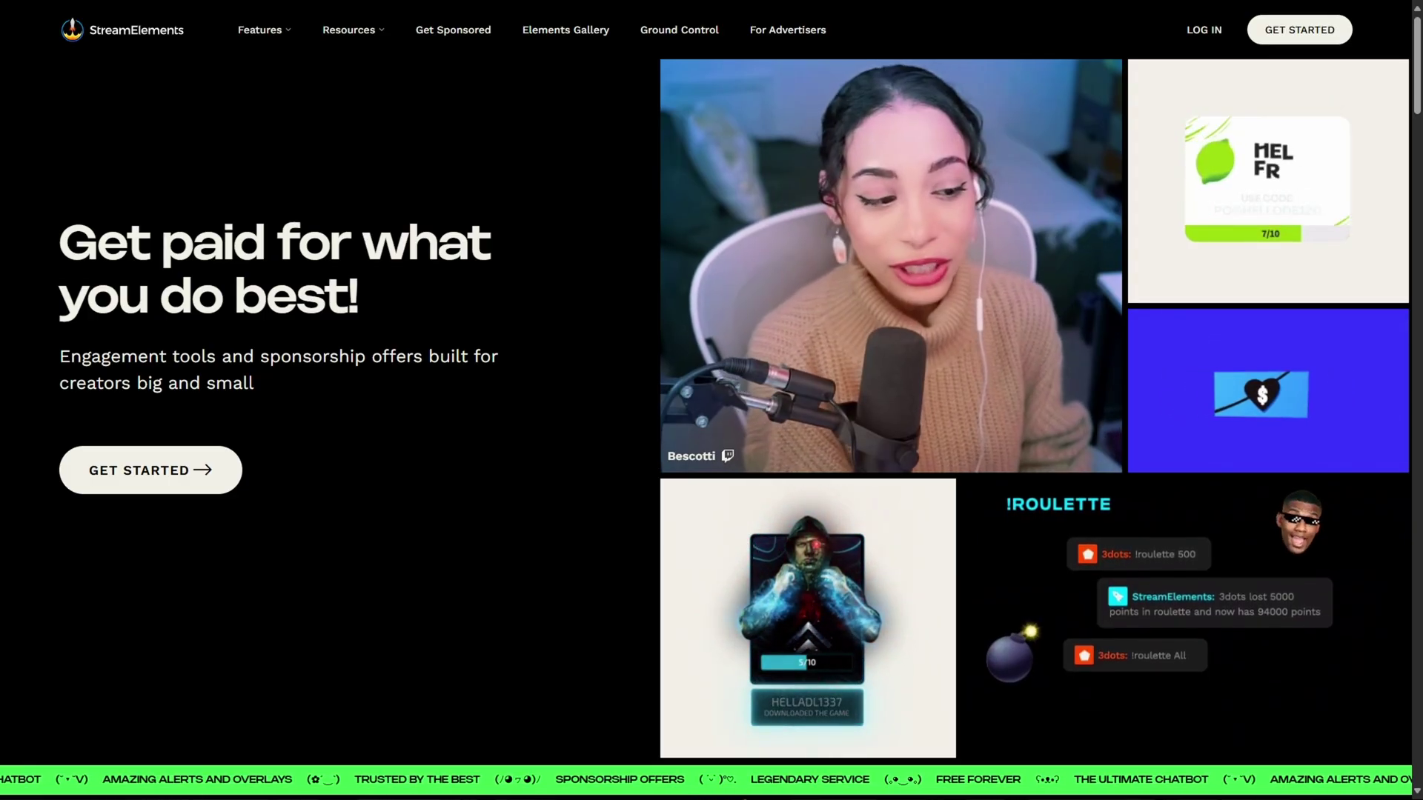
Step: Sign in with Kick and allow StreamElements access to the Kick account
{"action": "left_click", "coordinate": [1191, 41]}
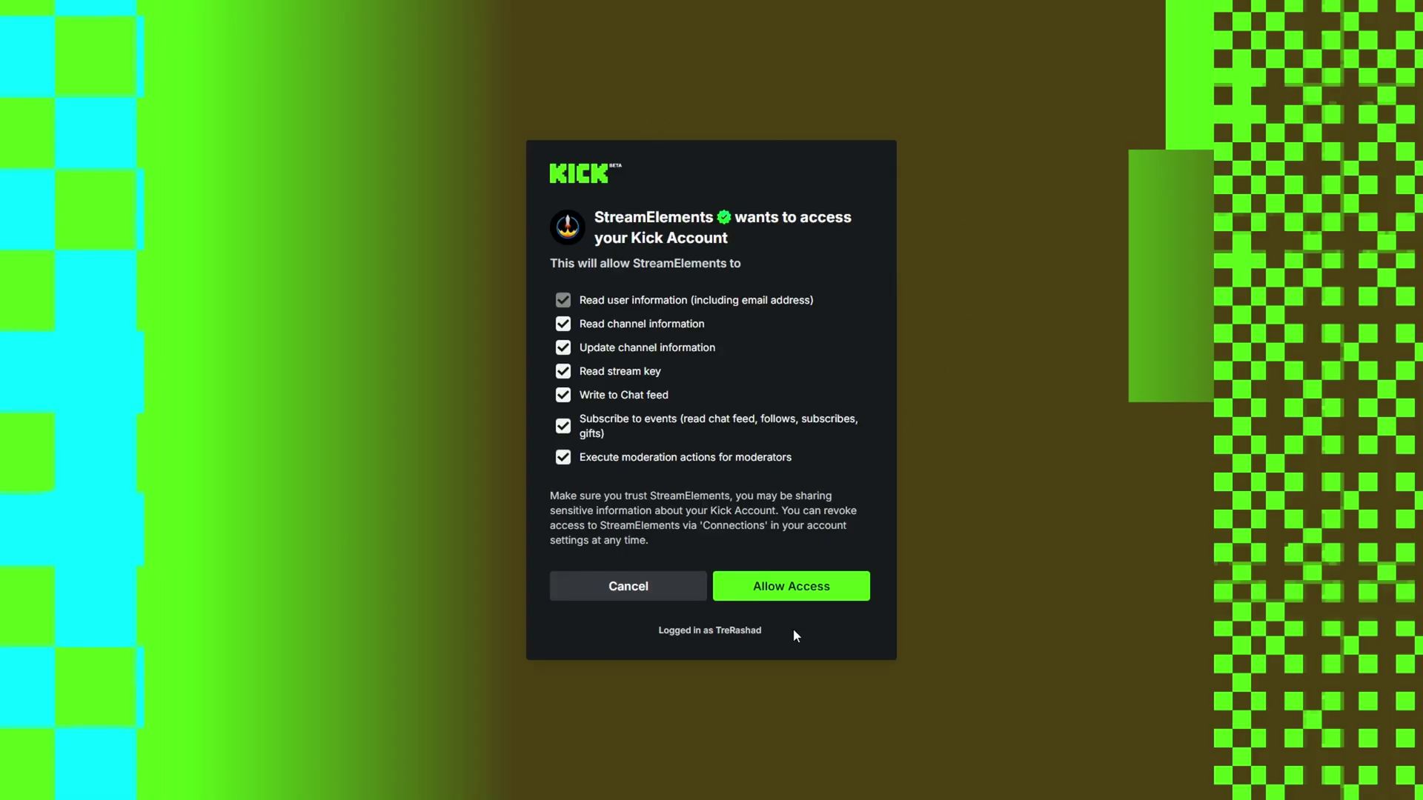
{"action": "left_click", "coordinate": [833, 601]}
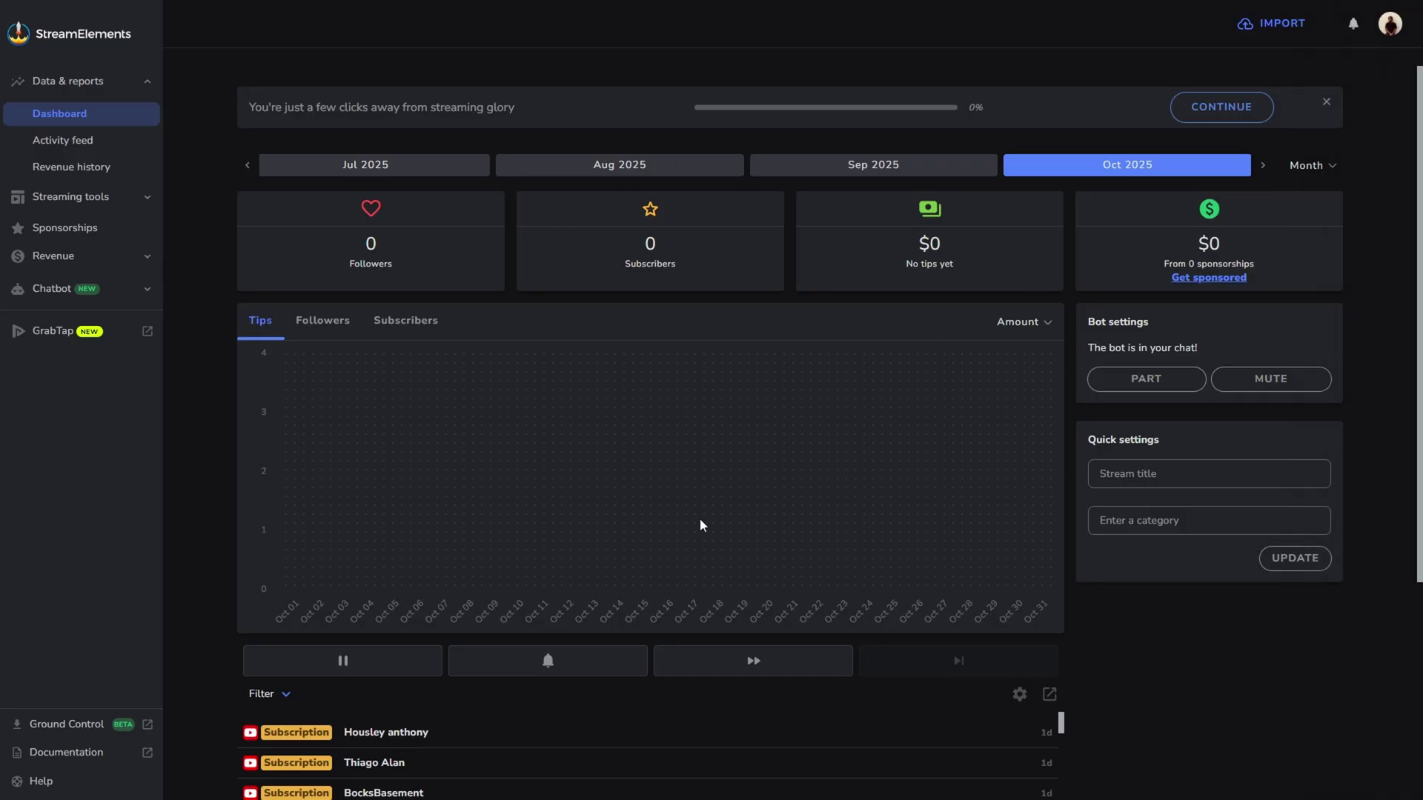
Step: Open Tipping settings under Revenue in the StreamElements sidebar
{"action": "left_click", "coordinate": [146, 259]}
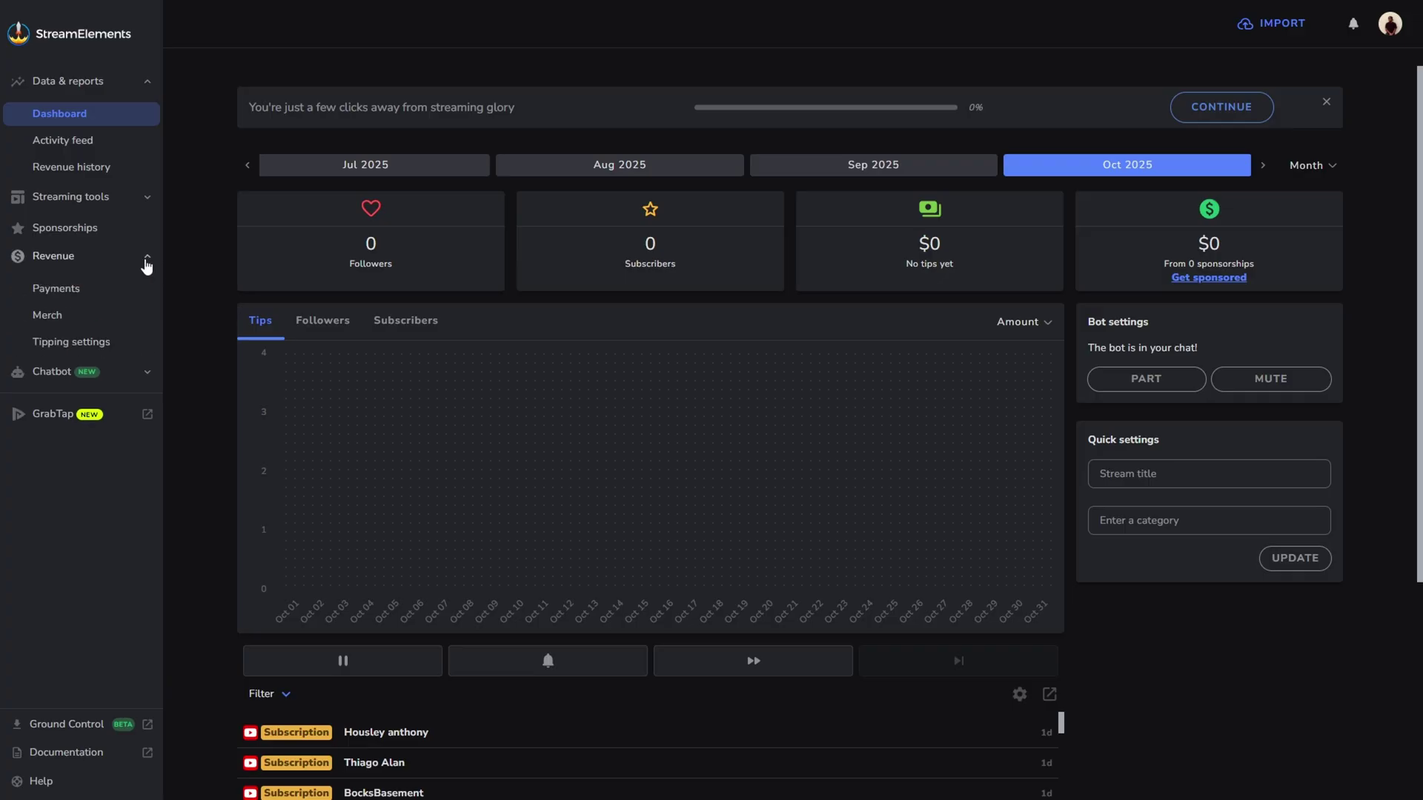
{"action": "left_click", "coordinate": [114, 345]}
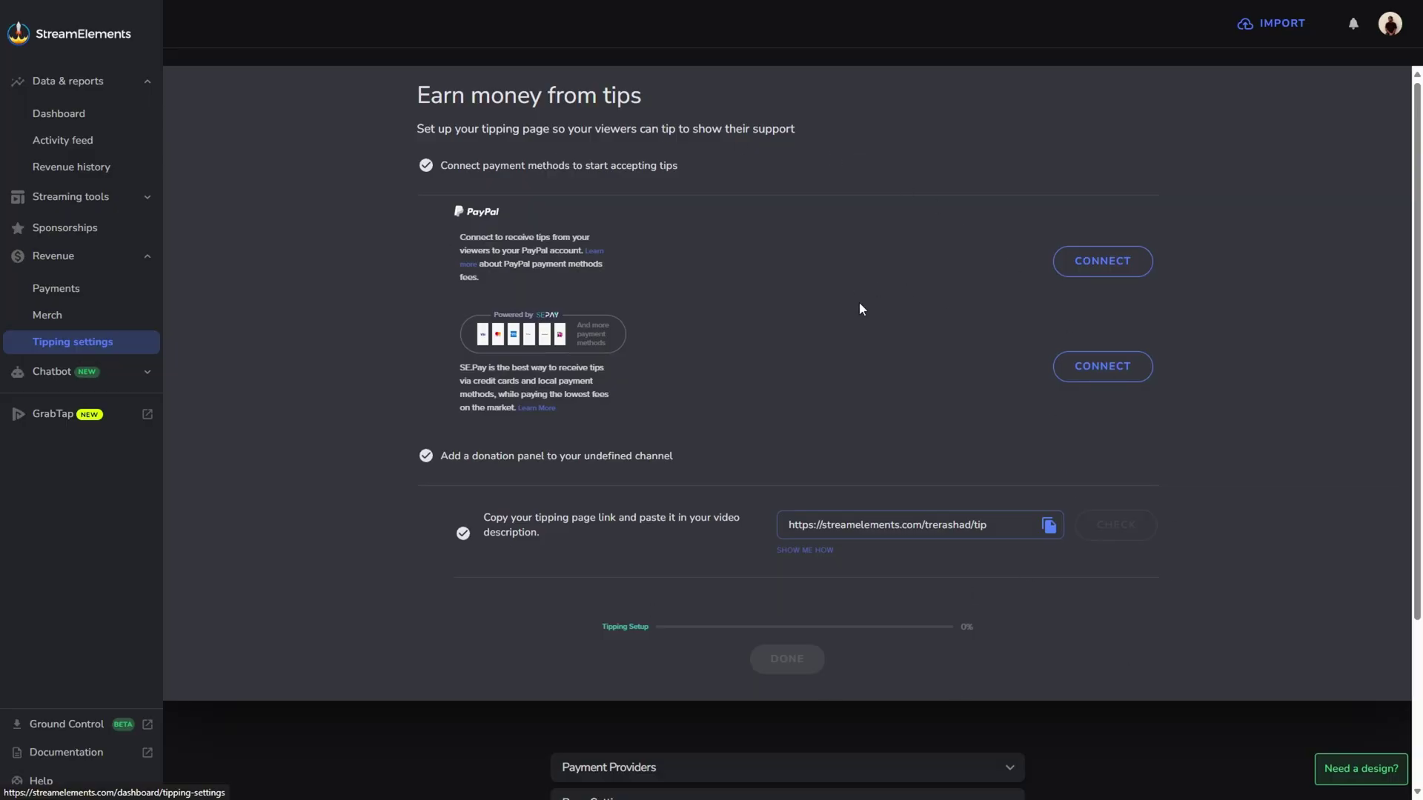
Step: Connect PayPal for tips and return to StreamElements with setup at 50%
{"action": "left_click", "coordinate": [1131, 267]}
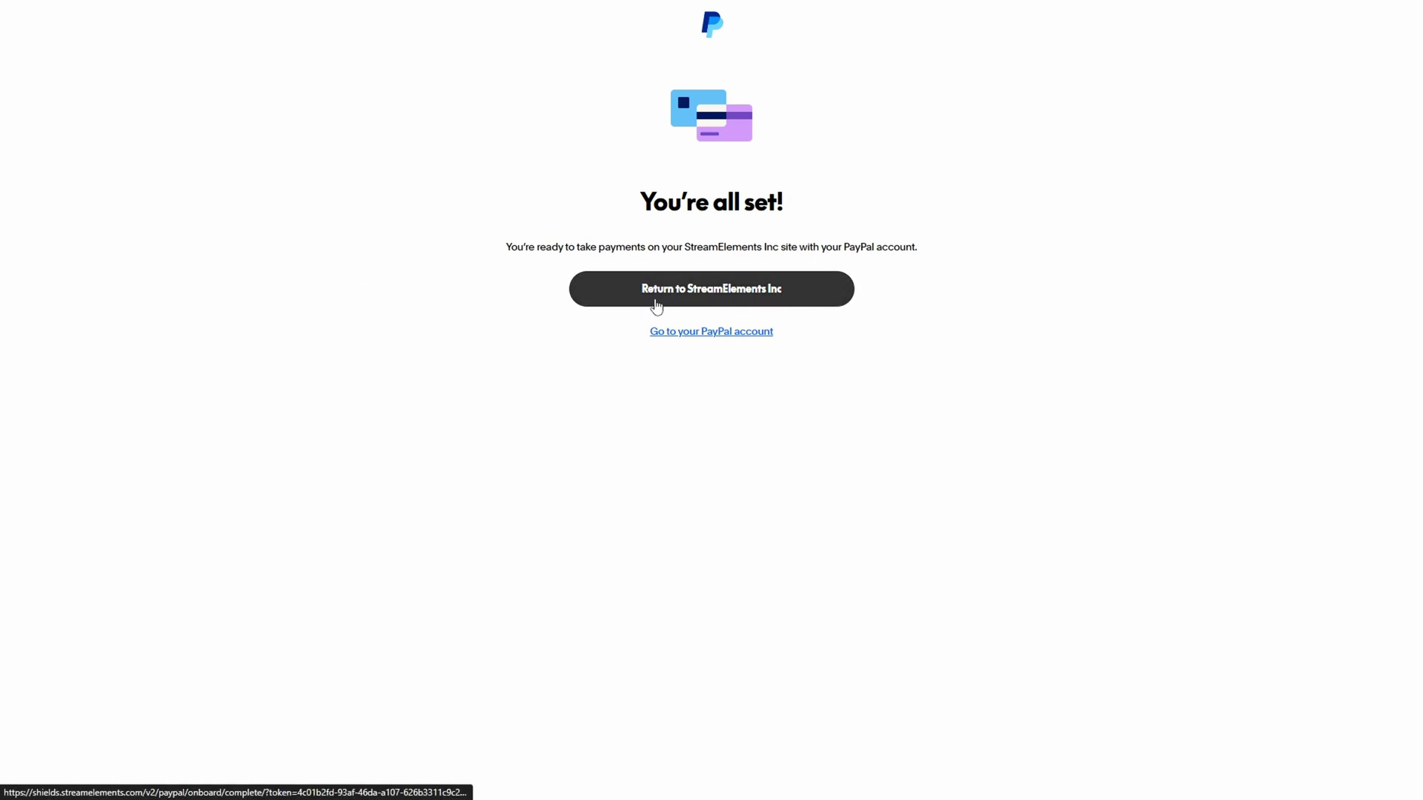
{"action": "left_click", "coordinate": [813, 302]}
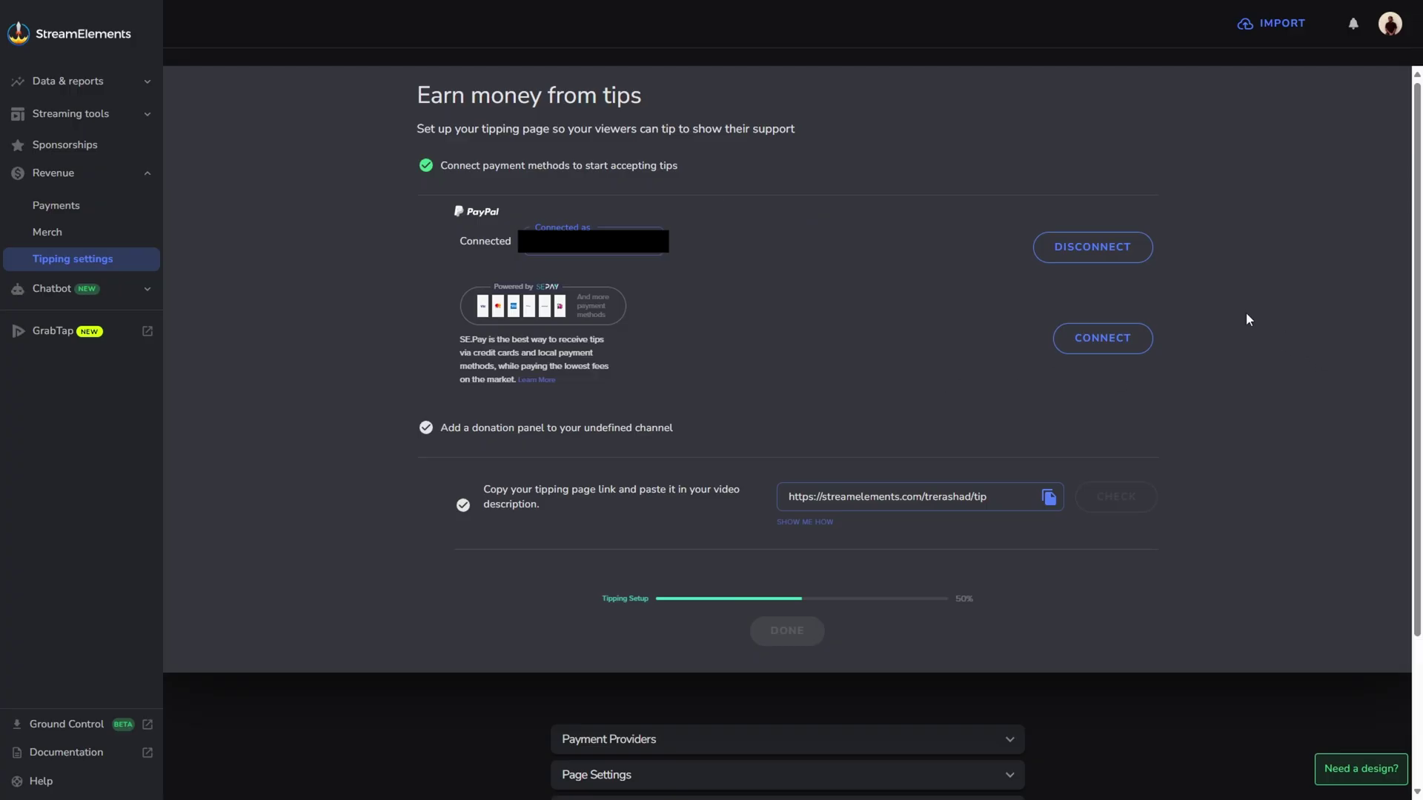
Step: Expand Page Settings to show USD currency, minimum amount 1 and the current presets
{"action": "scroll", "coordinate": [1235, 329], "scroll_direction": "down", "scroll_amount": 3}
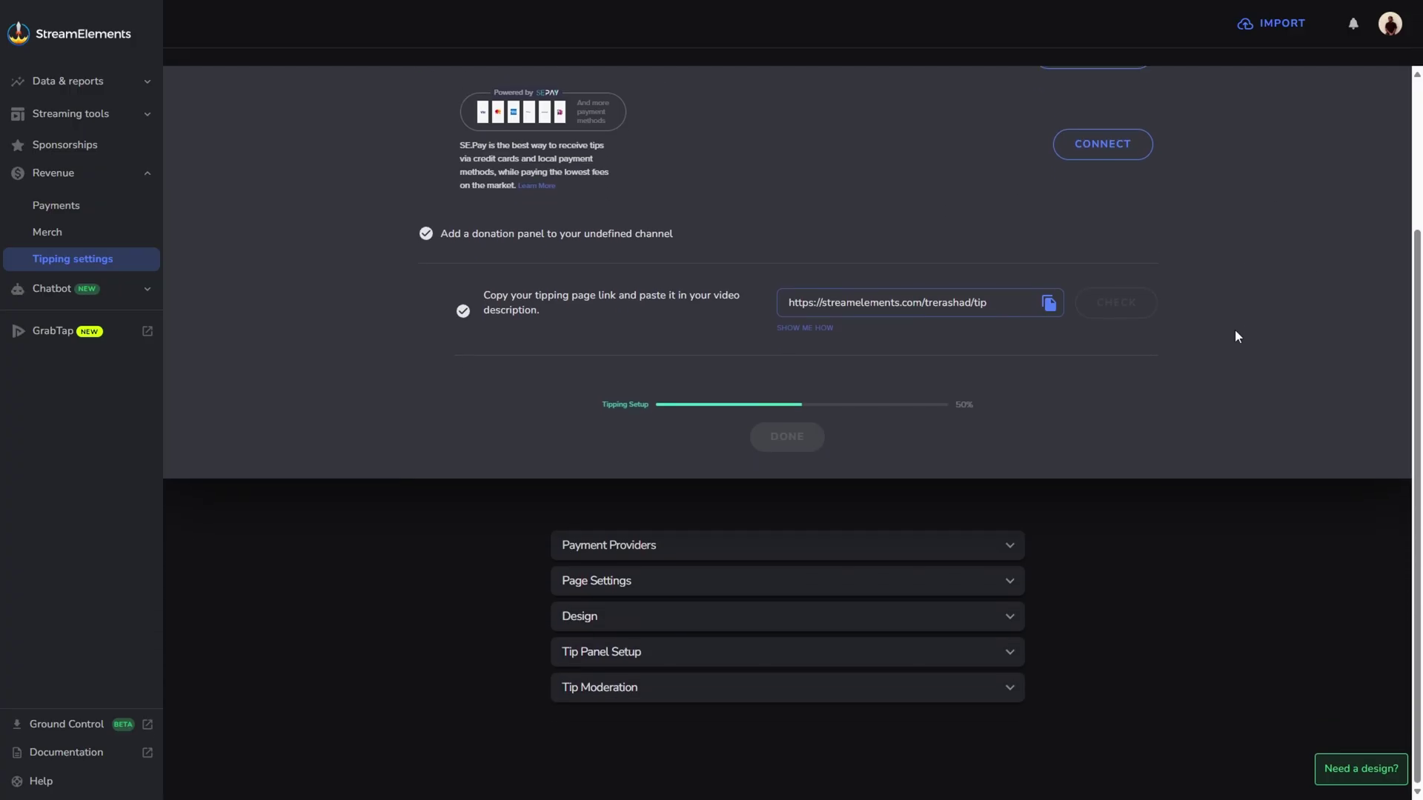
{"action": "left_click", "coordinate": [975, 581]}
{"action": "scroll", "coordinate": [1048, 537], "scroll_direction": "down", "scroll_amount": 5}
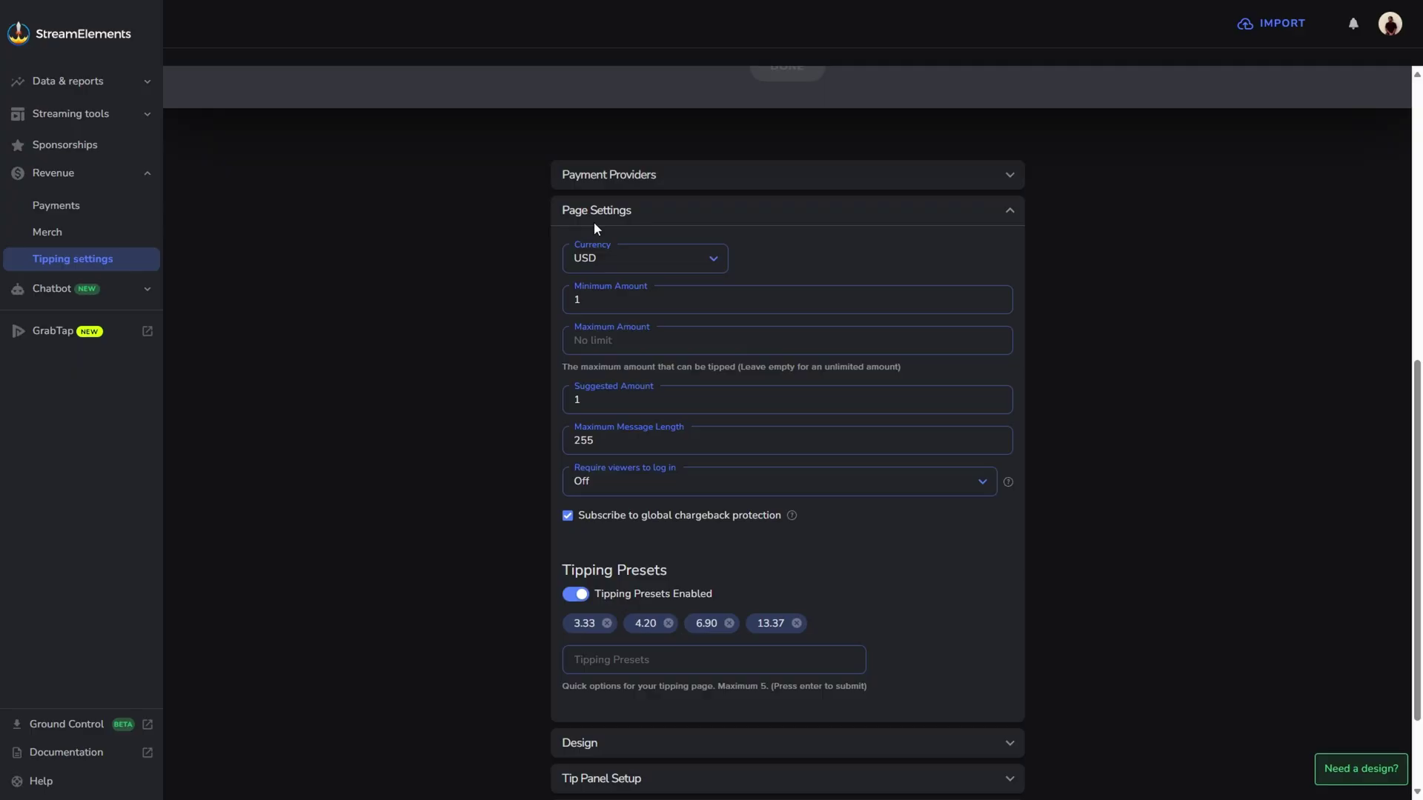
{"action": "scroll", "coordinate": [830, 321], "scroll_direction": "up", "scroll_amount": 1}
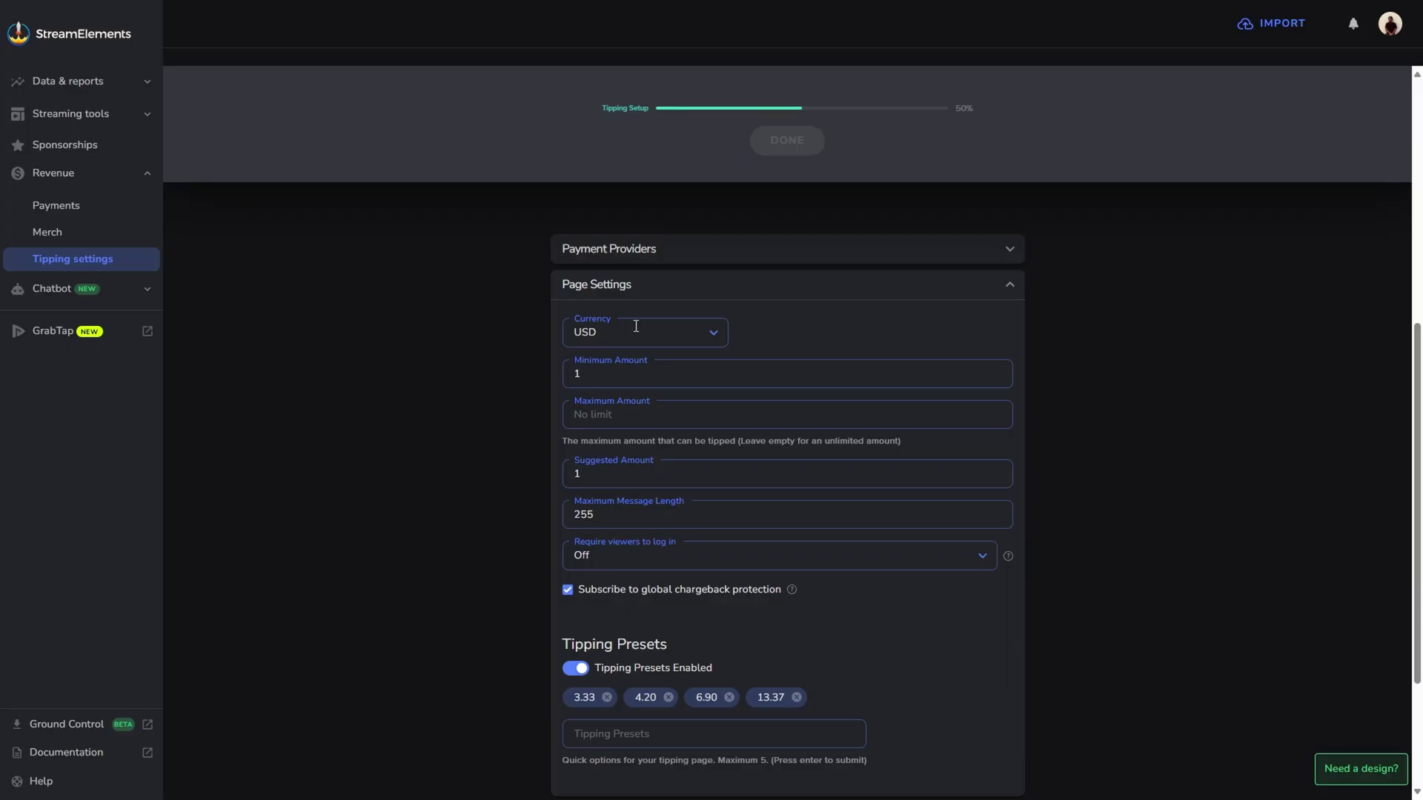
{"action": "left_click", "coordinate": [719, 343]}
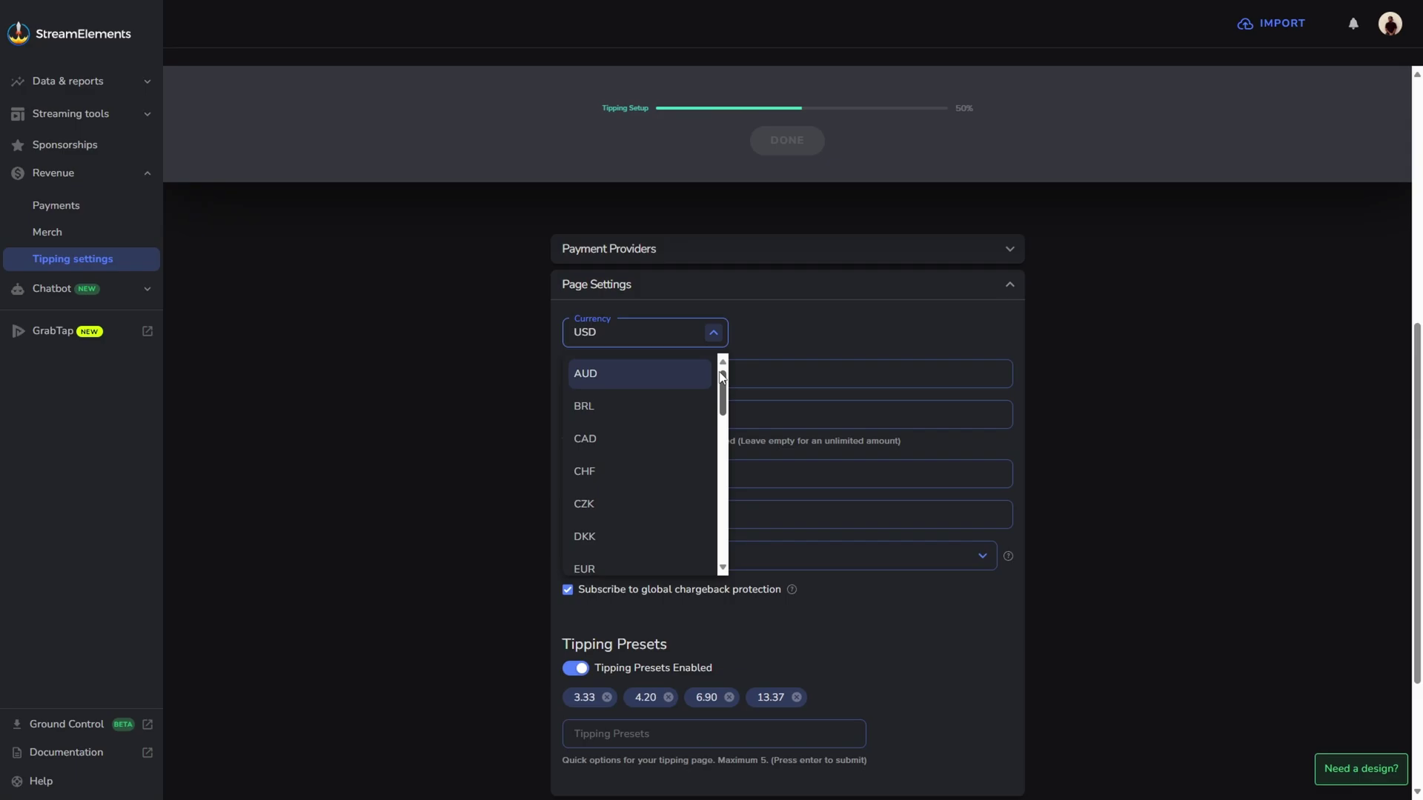
{"action": "left_click_drag", "start_coordinate": [728, 389], "coordinate": [725, 358]}
{"action": "left_click", "coordinate": [768, 332]}
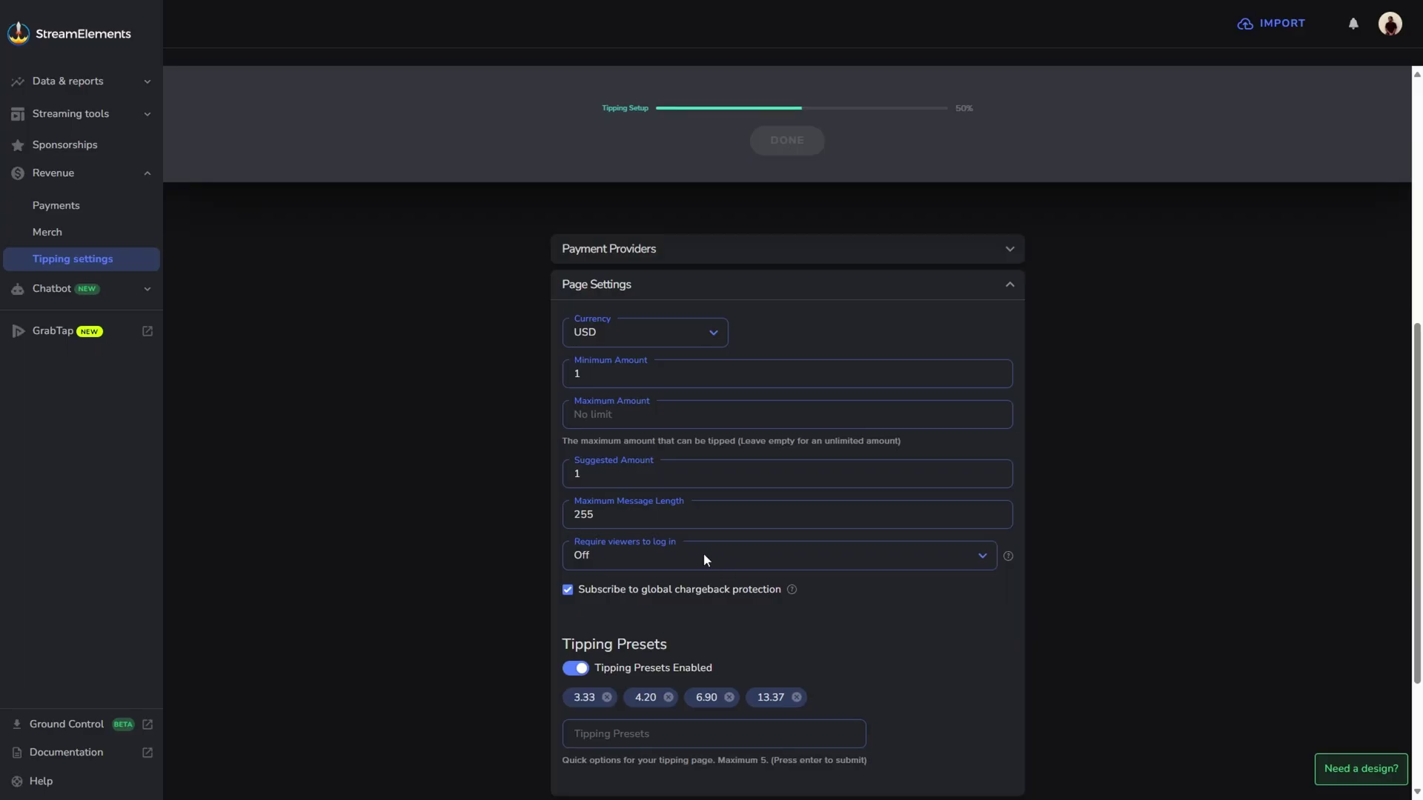
Step: Set login requirement to 'On: Tippers may edit their username' and remove the four old presets
{"action": "left_click", "coordinate": [977, 557]}
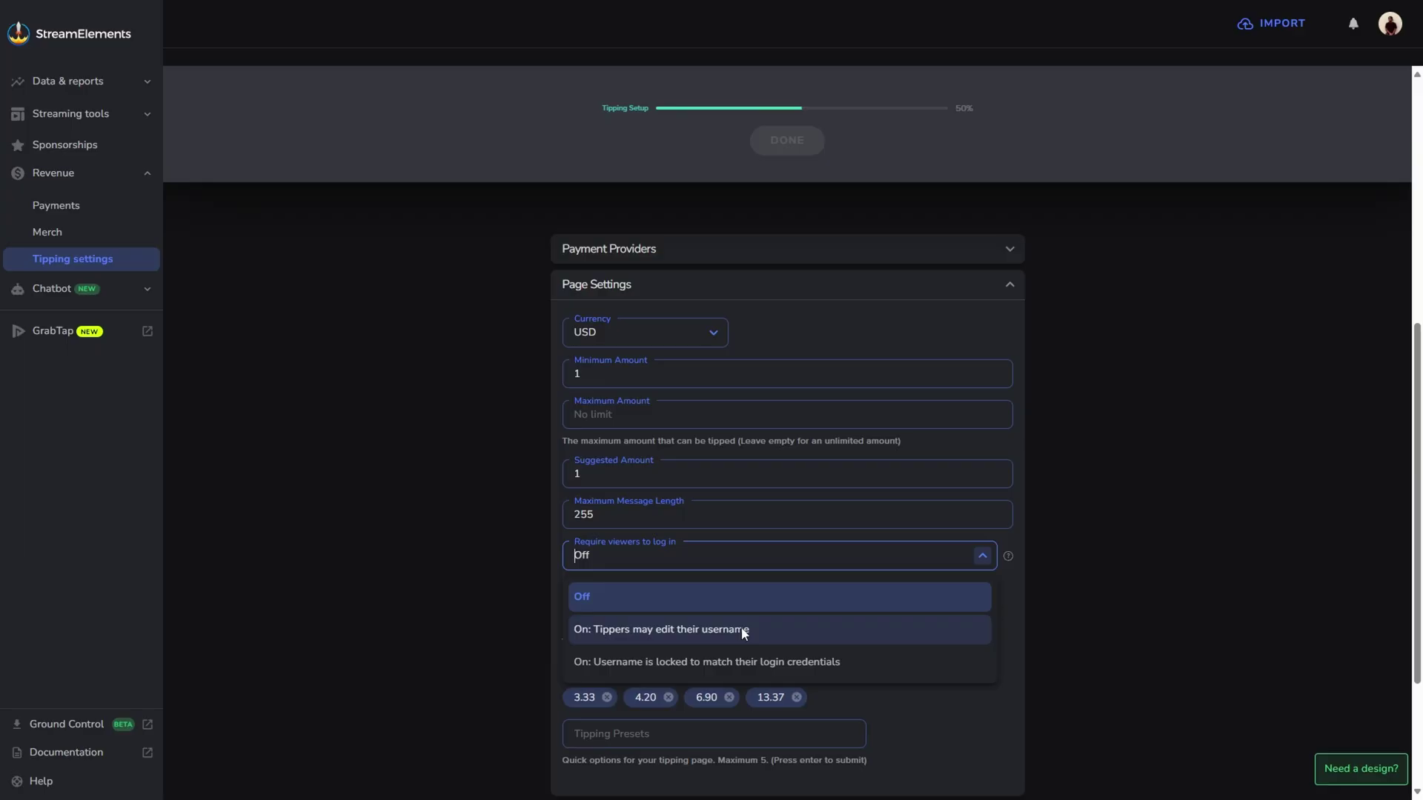
{"action": "left_click", "coordinate": [779, 633]}
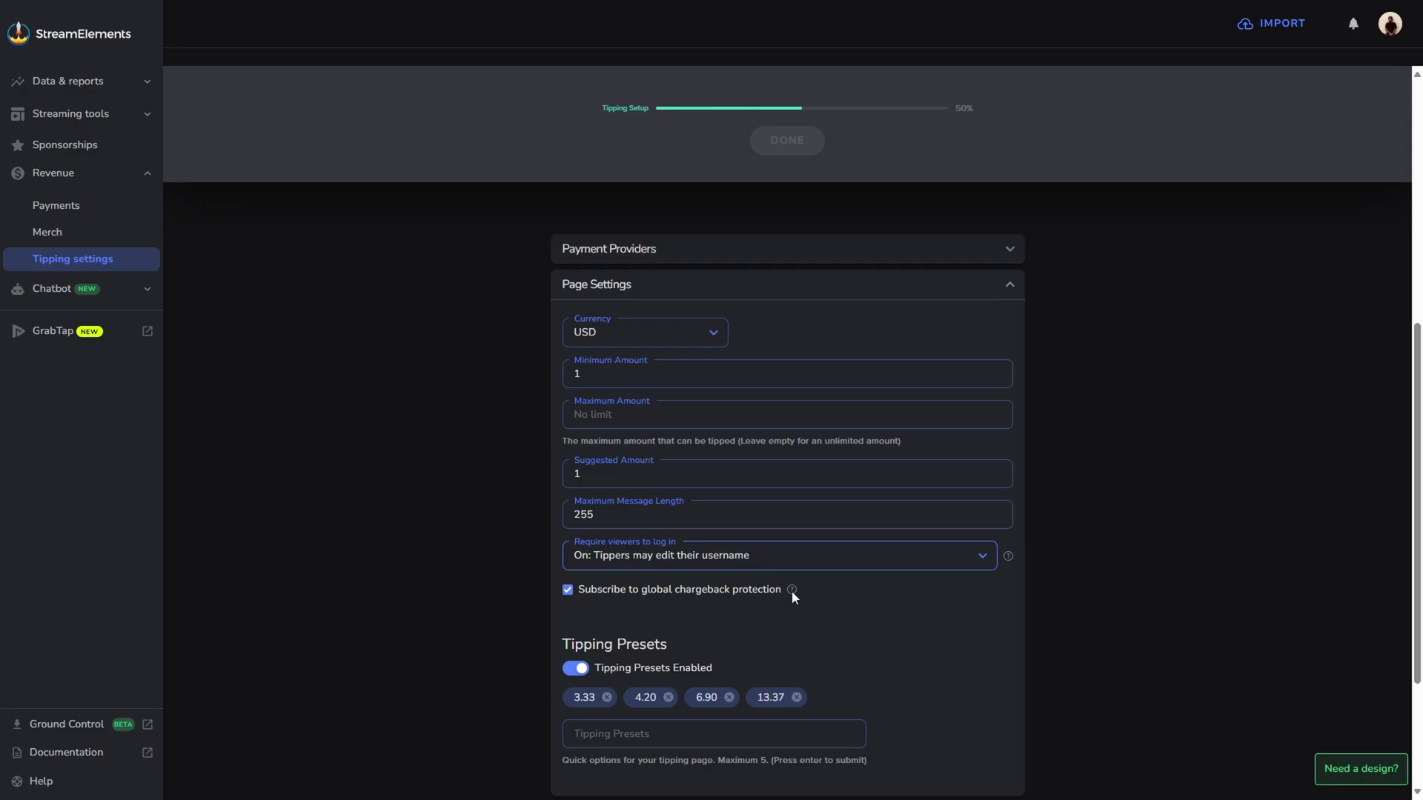
{"action": "mouse_move", "coordinate": [793, 588]}
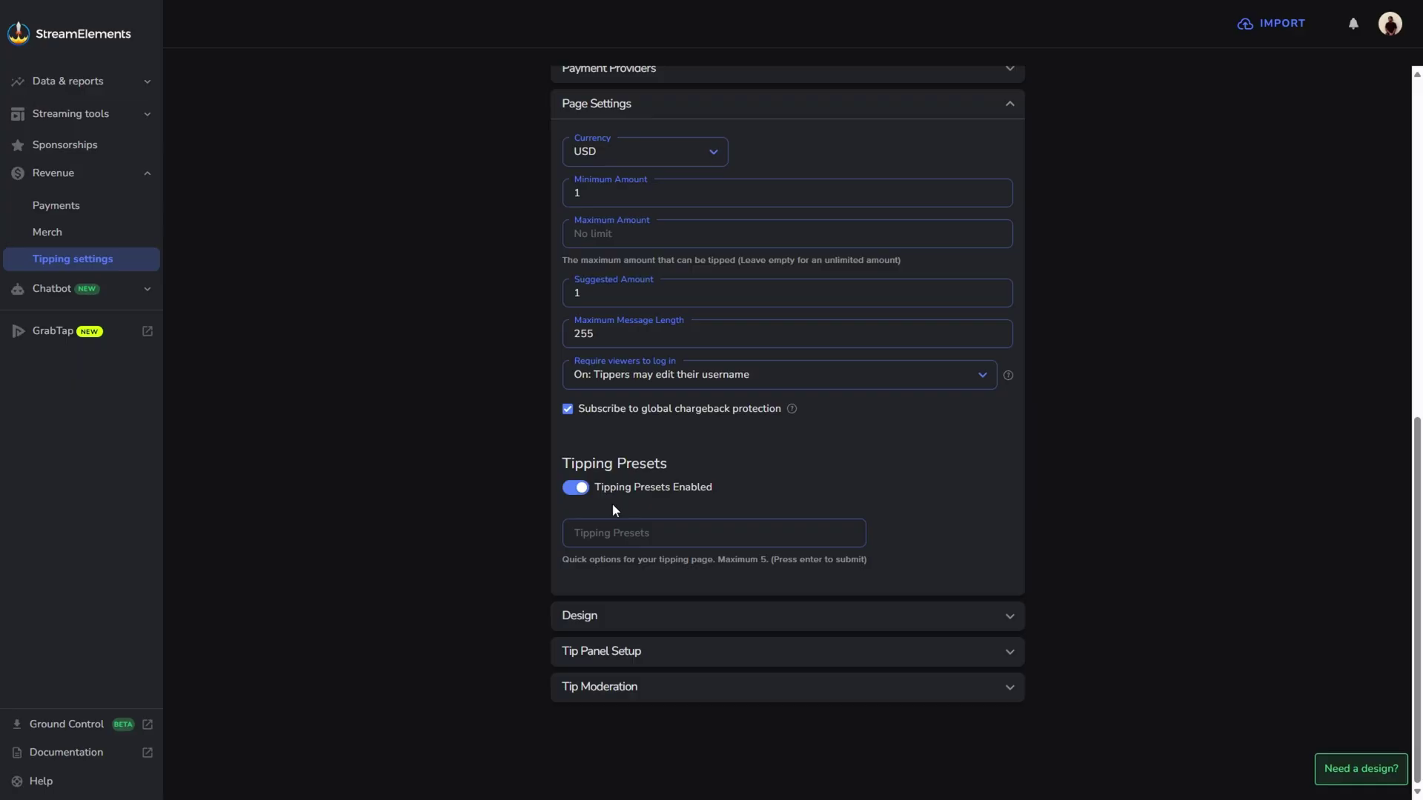
Step: Add tipping presets 5.00, 10.00, 15.00, 20.00 and 25.00
{"action": "left_click", "coordinate": [615, 538]}
{"action": "type", "text": "5.00"}
{"action": "key", "text": "Return"}
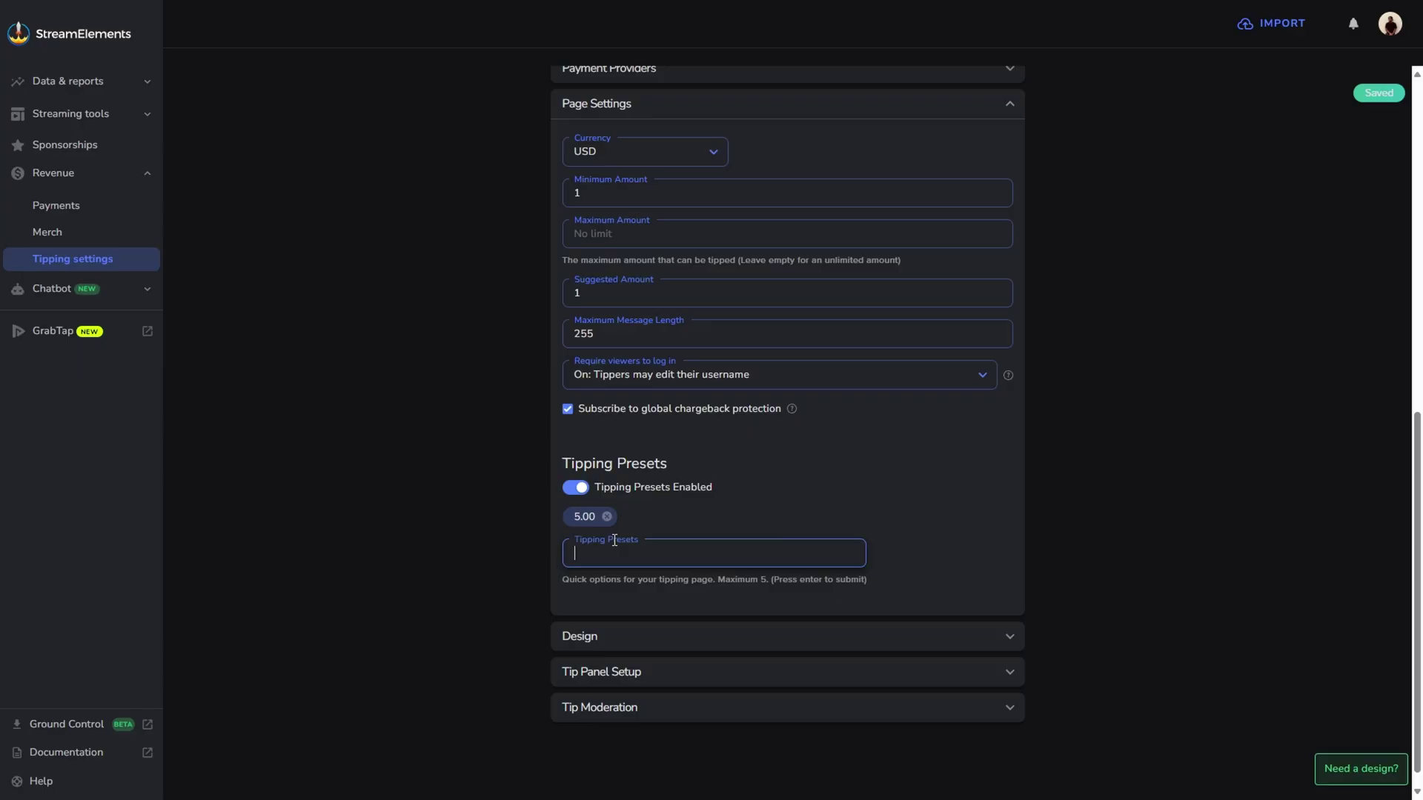
{"action": "type", "text": "10.00"}
{"action": "key", "text": "Return"}
{"action": "type", "text": "15"}
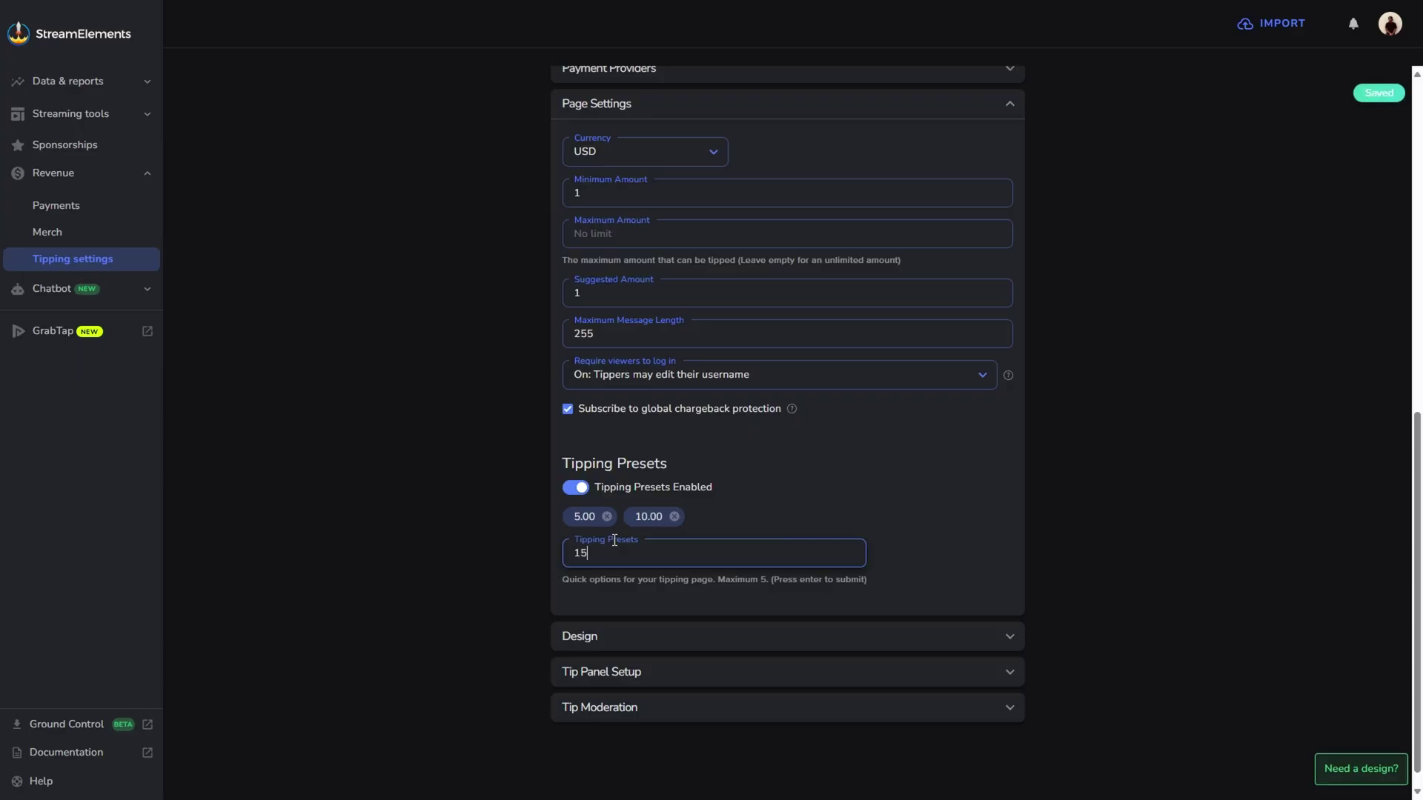
{"action": "type", "text": ".00"}
{"action": "key", "text": "Return"}
{"action": "type", "text": "20.00"}
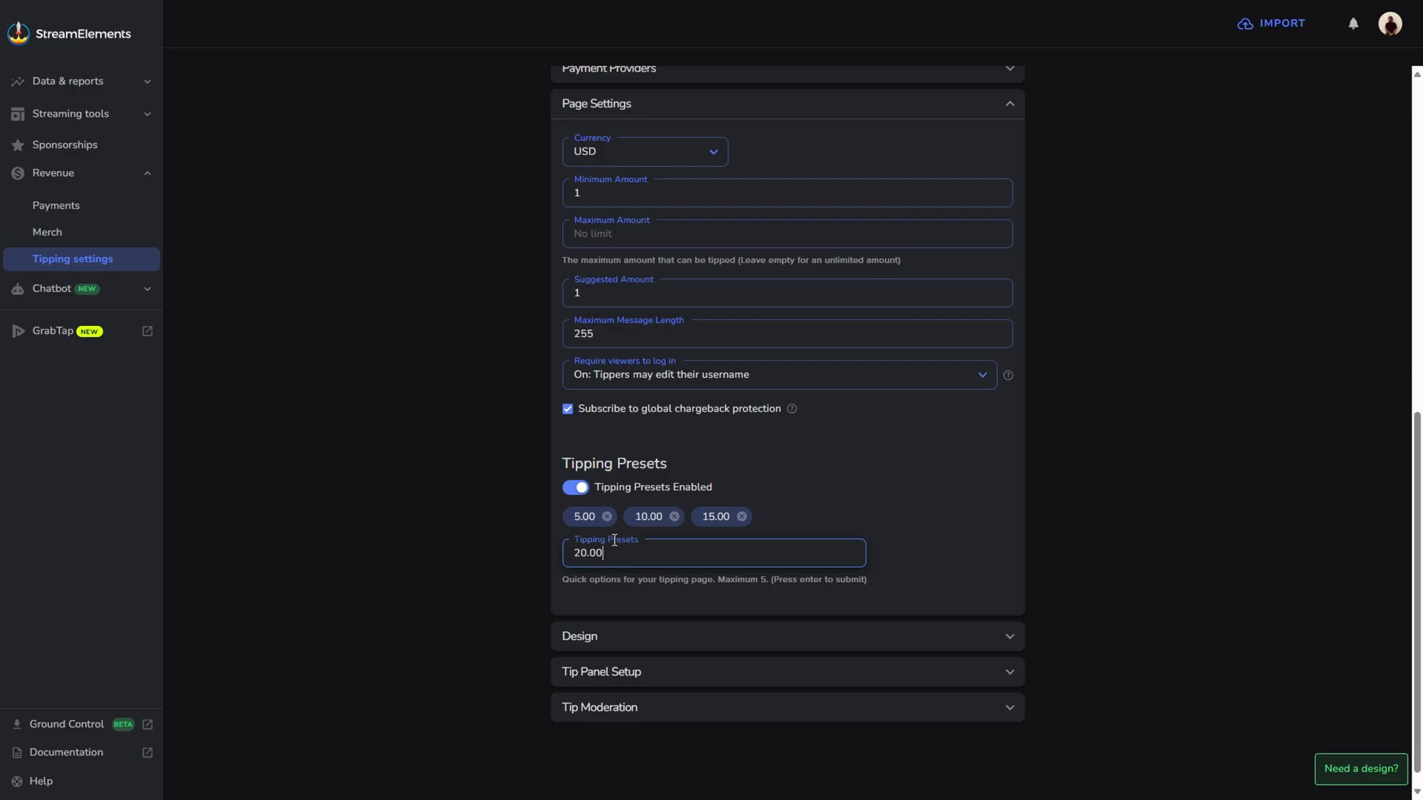
{"action": "key", "text": "Return"}
{"action": "type", "text": "25.00"}
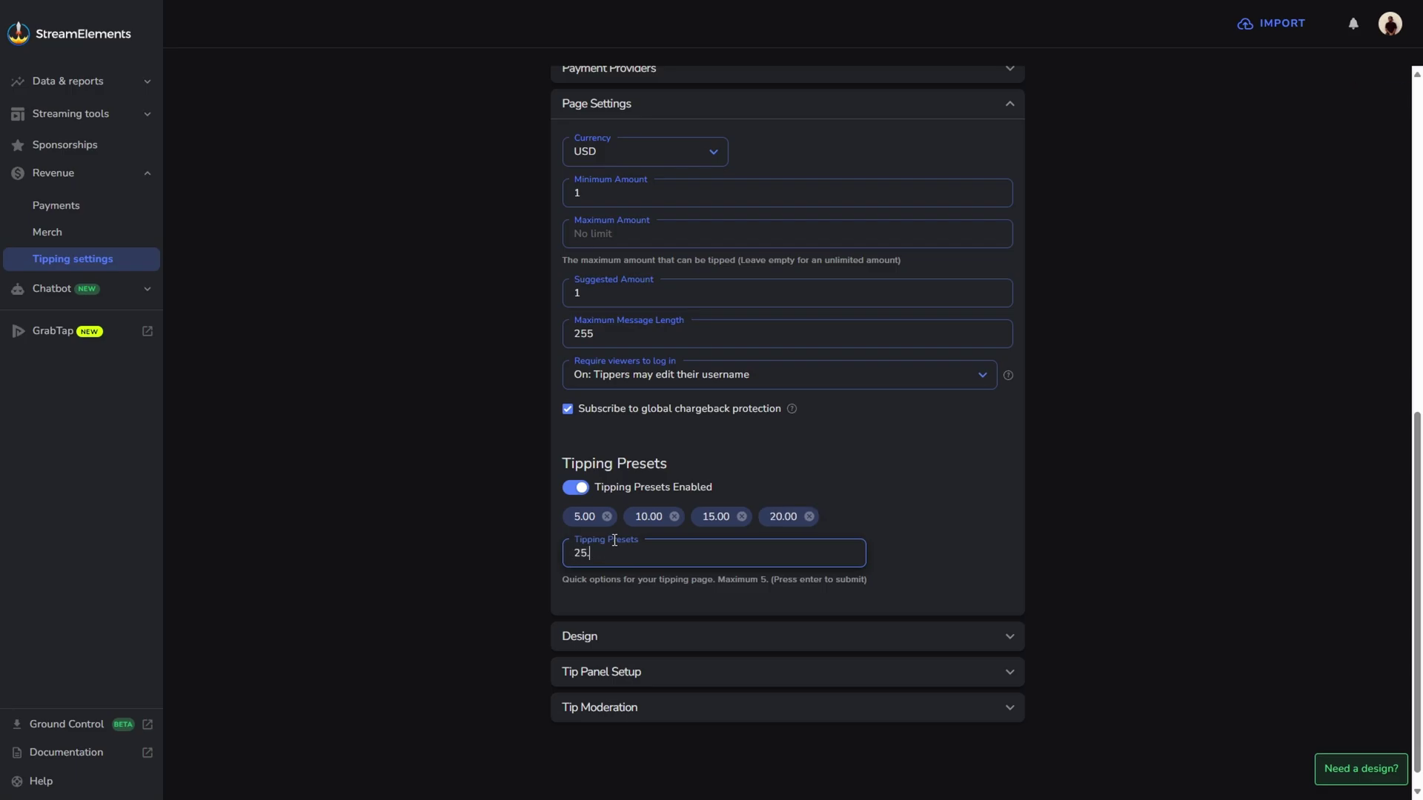
{"action": "key", "text": "Return"}
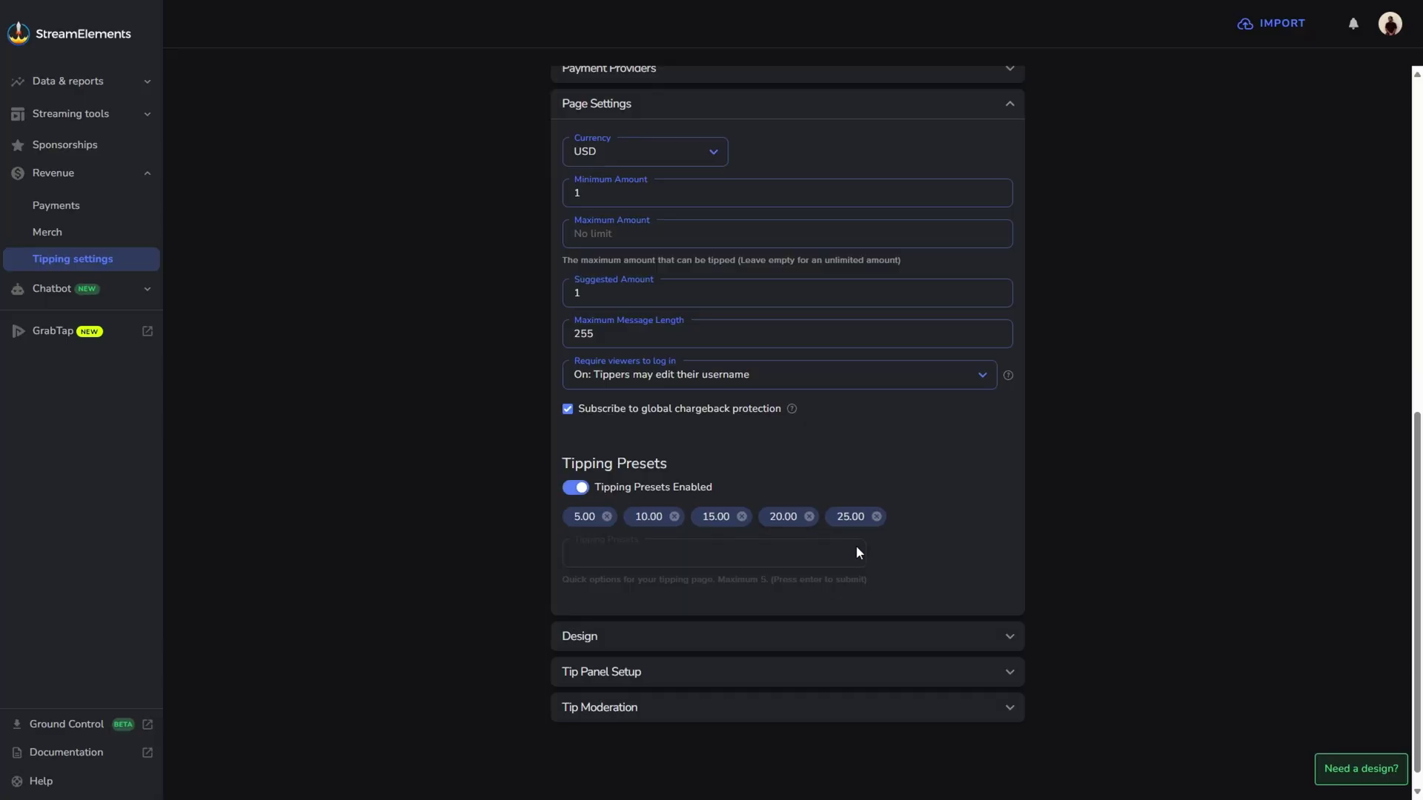
Step: In Design settings, retitle the tipping page to the streamer's name plus 'Donation Page'
{"action": "scroll", "coordinate": [864, 549], "scroll_direction": "down", "scroll_amount": 1}
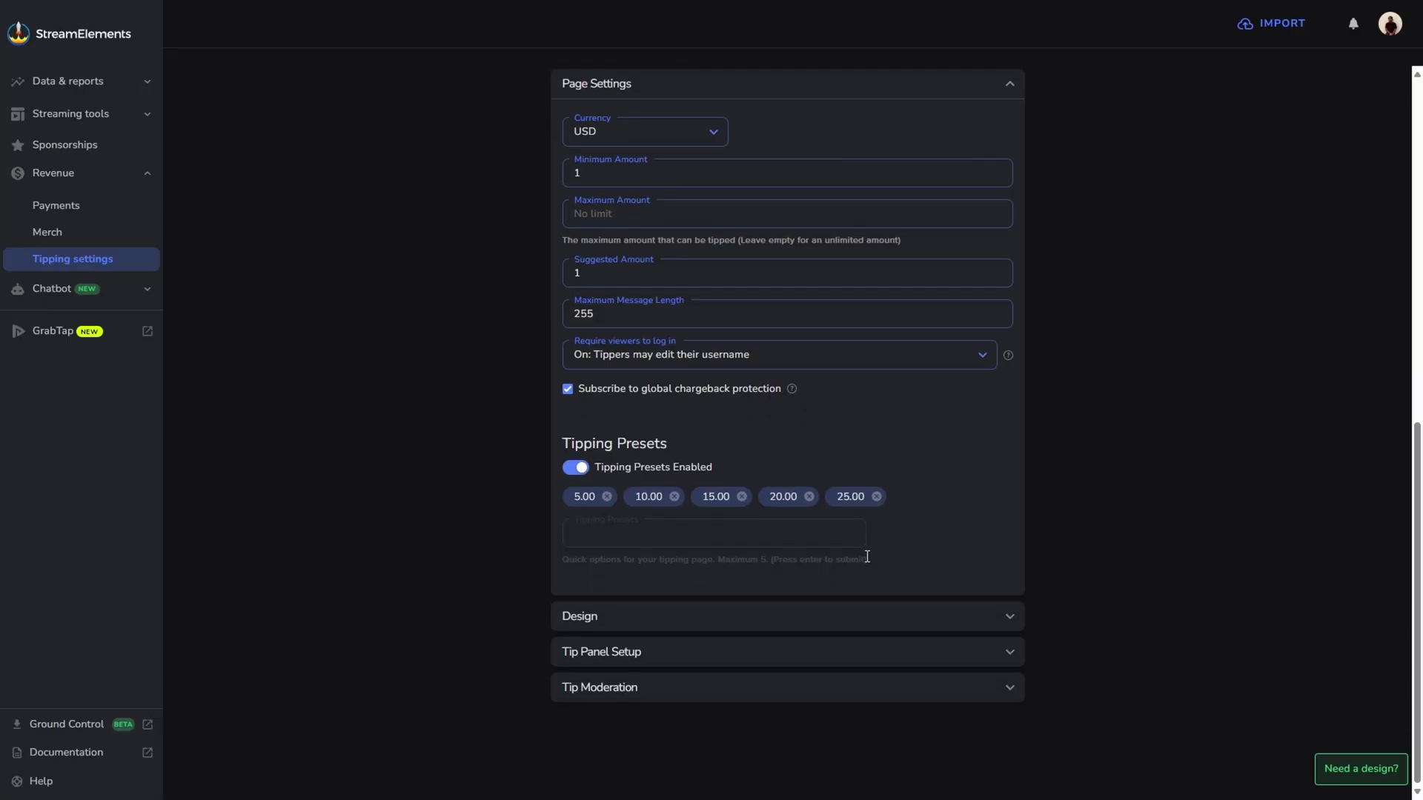
{"action": "left_click", "coordinate": [1014, 622]}
{"action": "scroll", "coordinate": [973, 525], "scroll_direction": "down", "scroll_amount": 5}
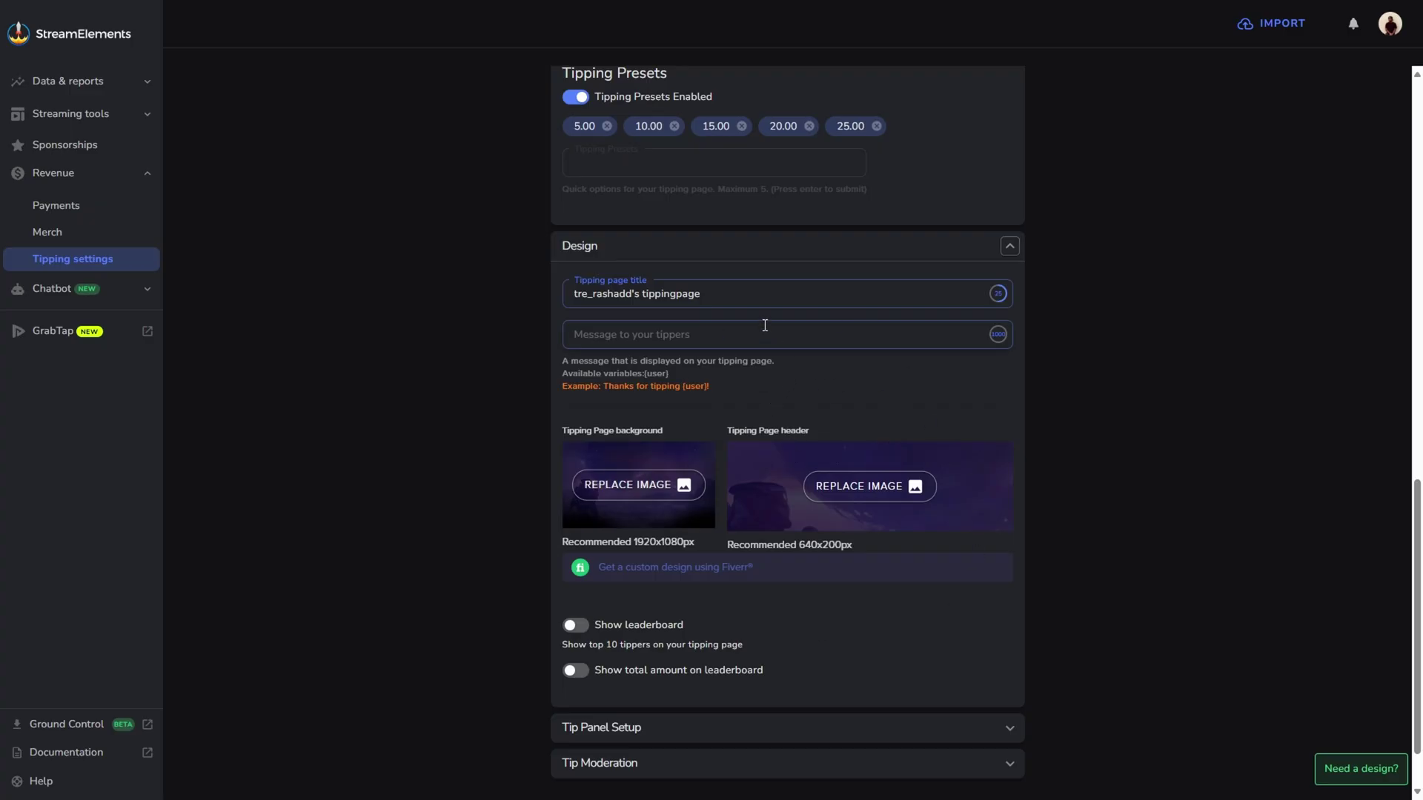
{"action": "triple_click", "coordinate": [783, 299]}
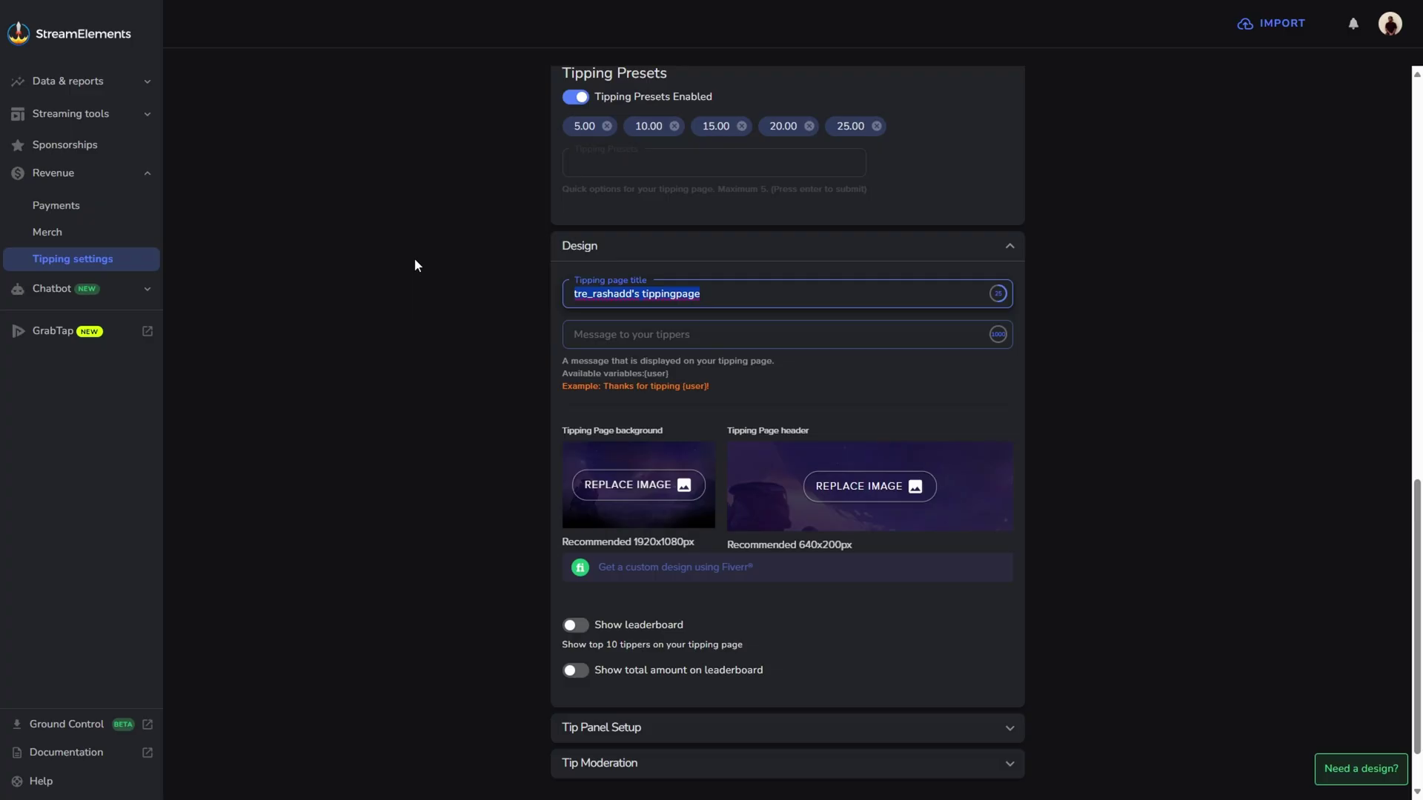
{"action": "key", "text": "BackSpace"}
{"action": "type", "text": "TreR"}
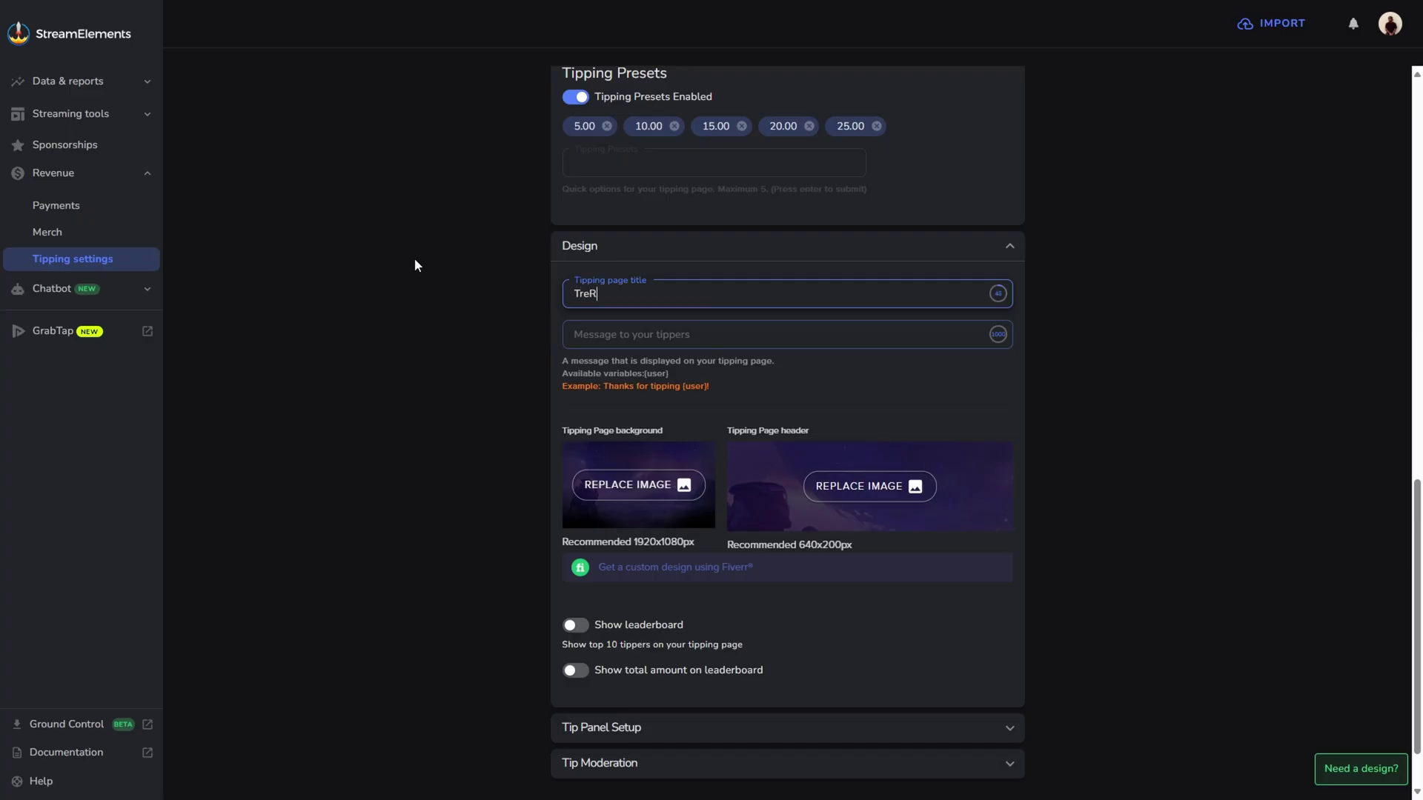
{"action": "type", "text": "ashadds Donation Page"}
Step: Write the tipper message 'Thank you for donating to the channel {user}!'
{"action": "left_click", "coordinate": [885, 330]}
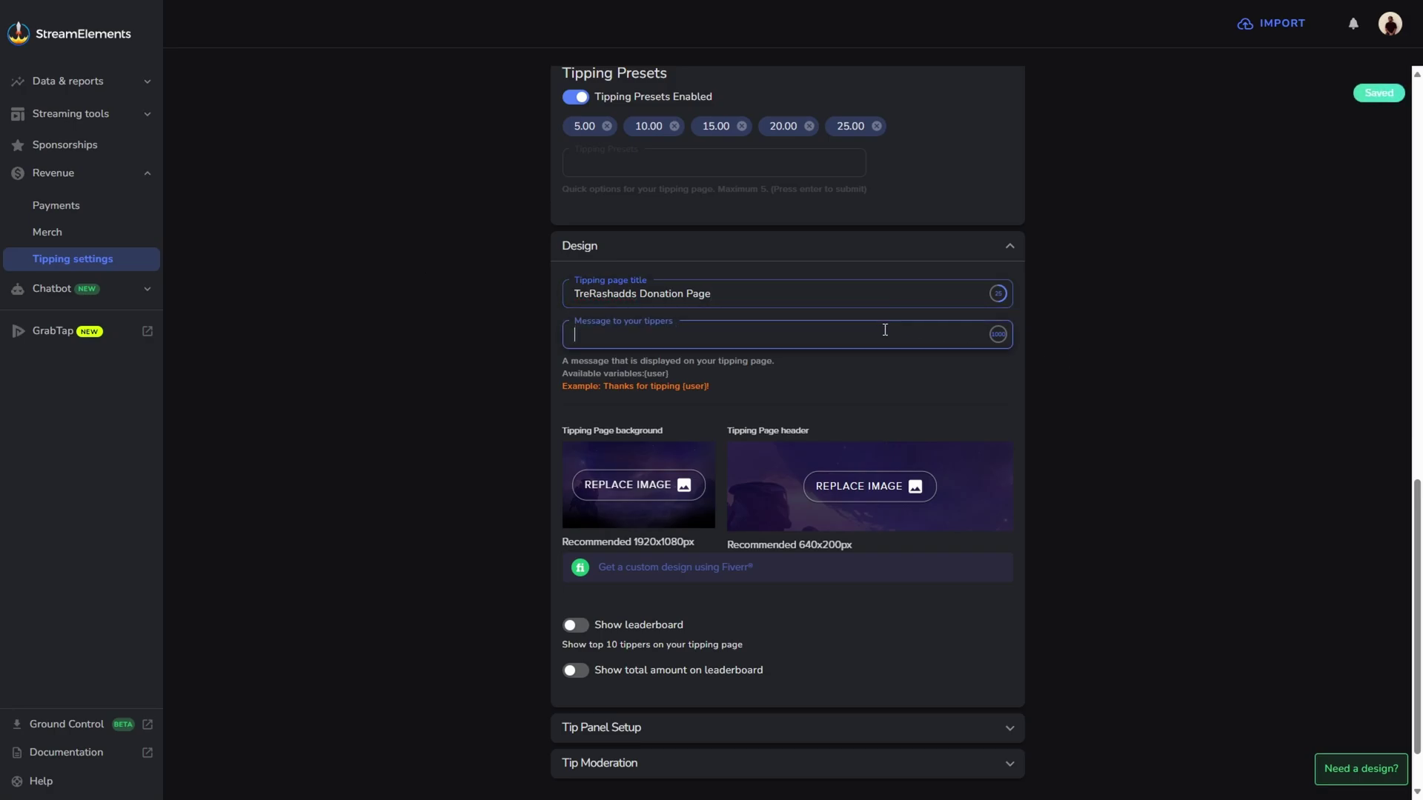
{"action": "type", "text": "Thank yo"}
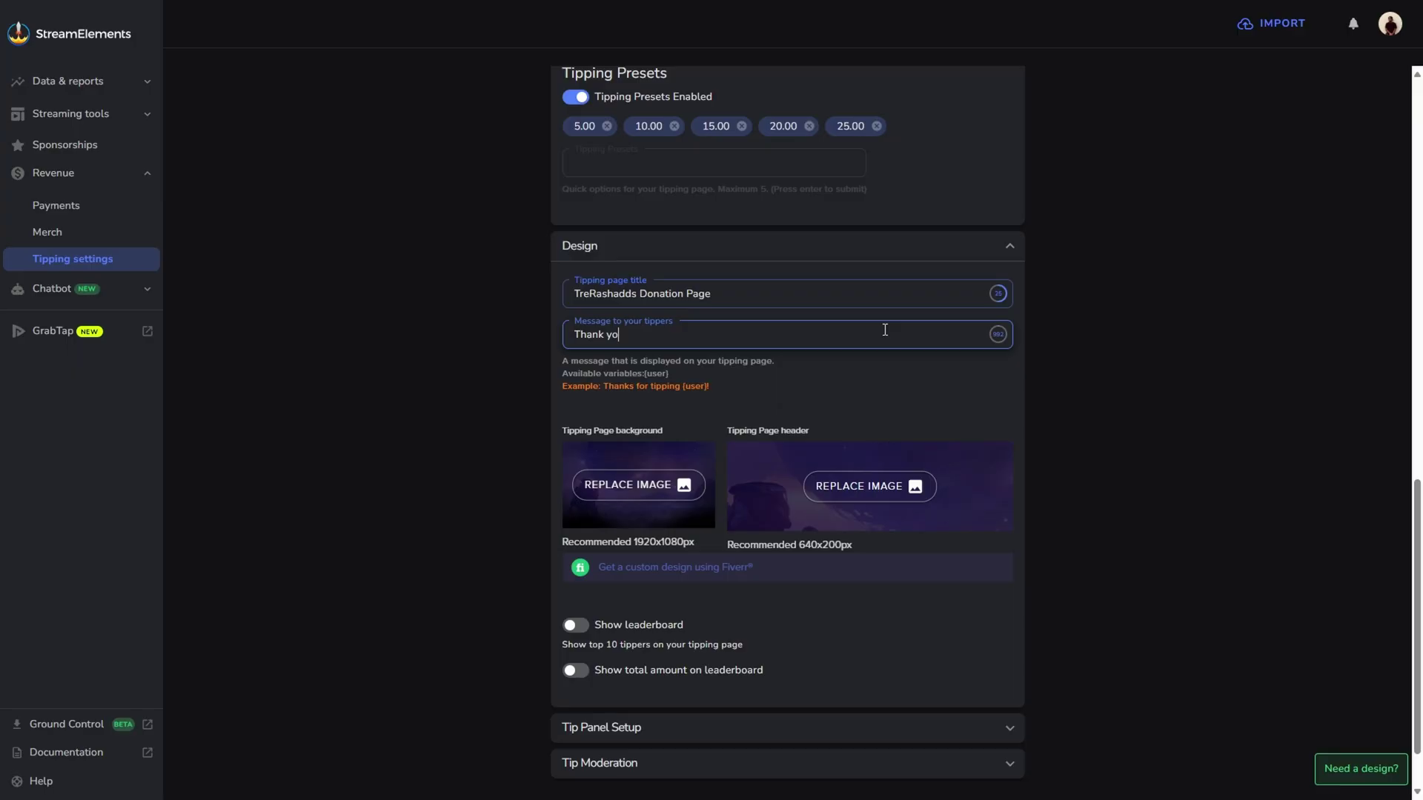
{"action": "type", "text": "u for donating to yhr"}
{"action": "key", "text": "BackSpace"}
{"action": "key", "text": "BackSpace"}
{"action": "key", "text": "BackSpace"}
{"action": "key", "text": "BackSpace"}
{"action": "type", "text": "the chan"}
{"action": "type", "text": "nel"}
{"action": "type", "text": "{}"}
{"action": "type", "text": "user"}
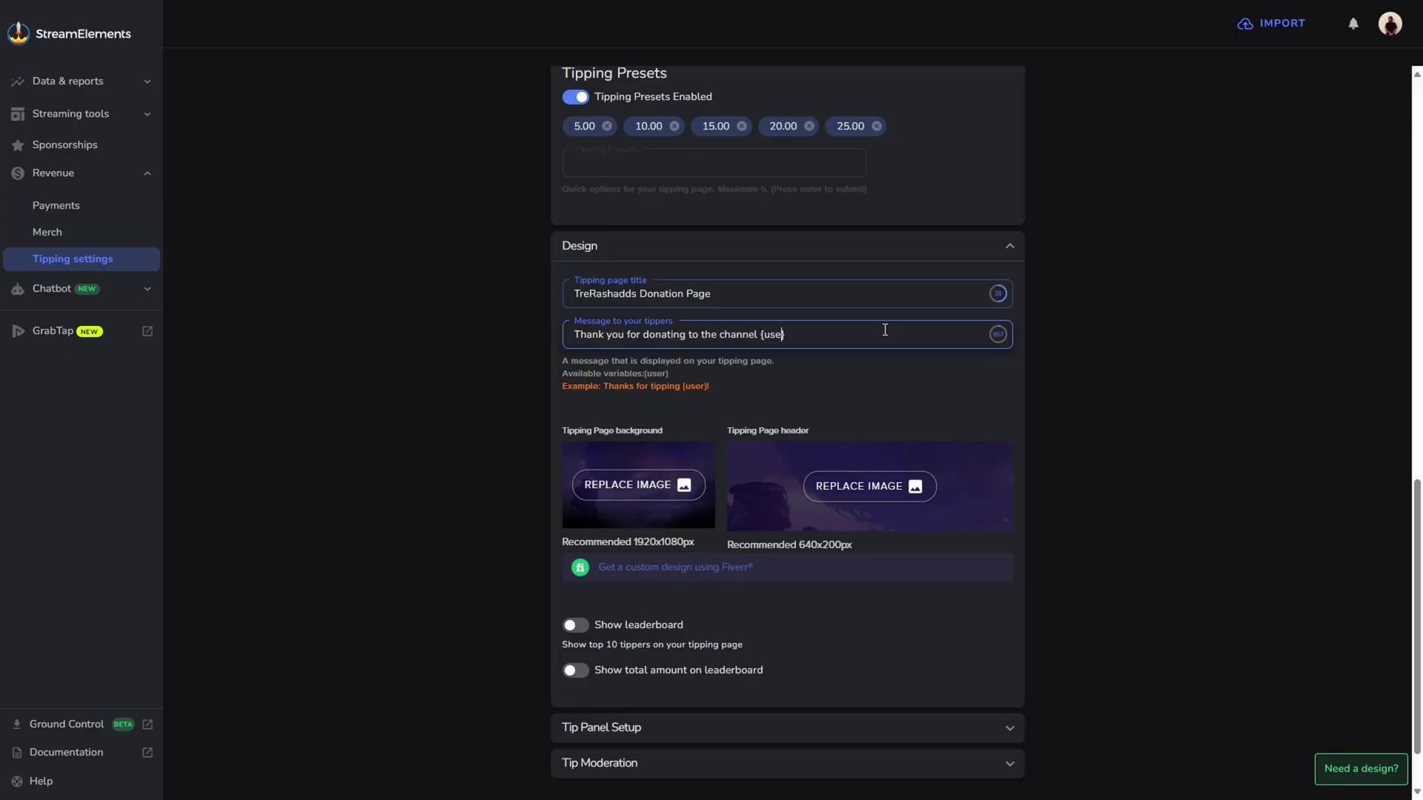
{"action": "key", "text": "Right"}
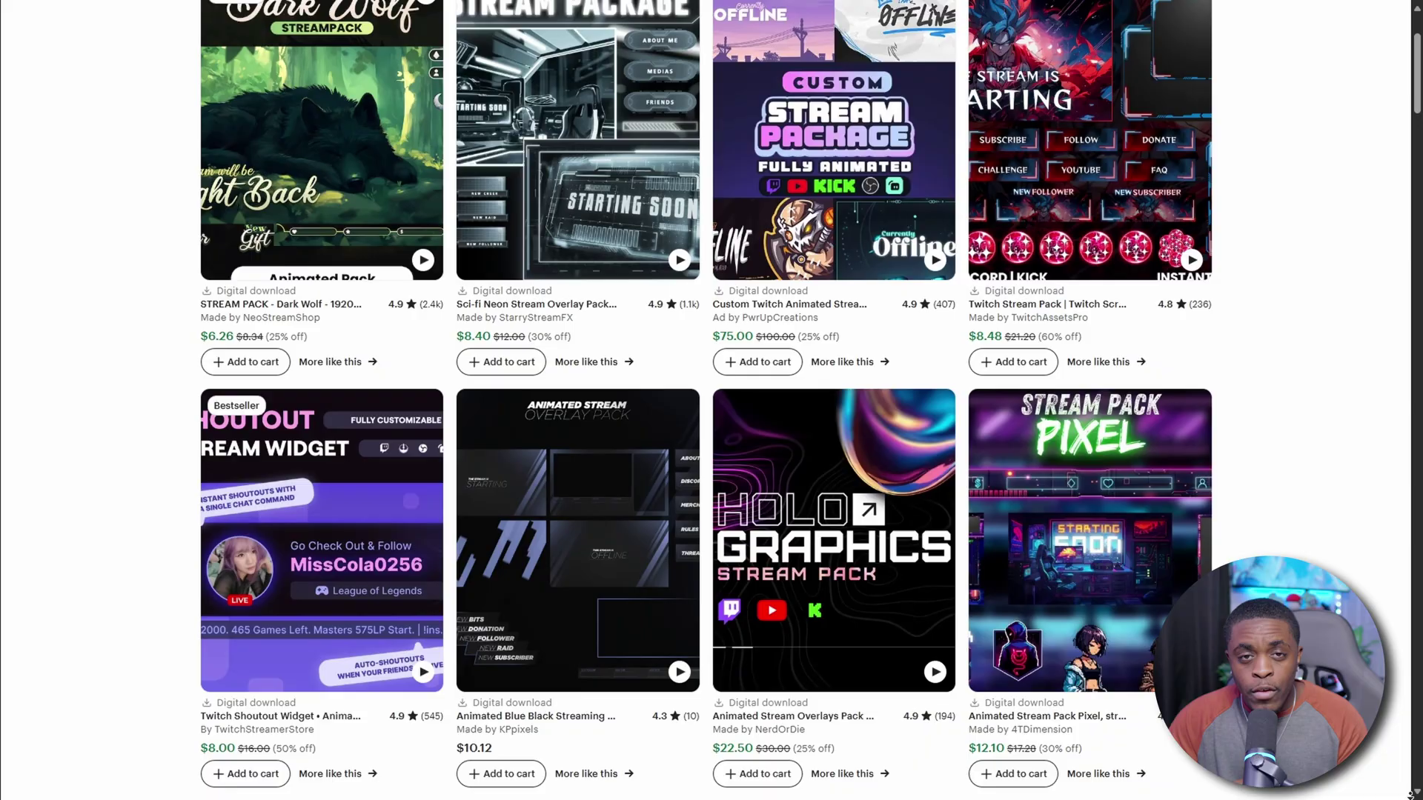
Step: Browse Etsy overlays and play the Animated Blue Black Streaming Overlay Pack preview video
{"action": "scroll", "coordinate": [712, 400], "scroll_direction": "down", "scroll_amount": 2}
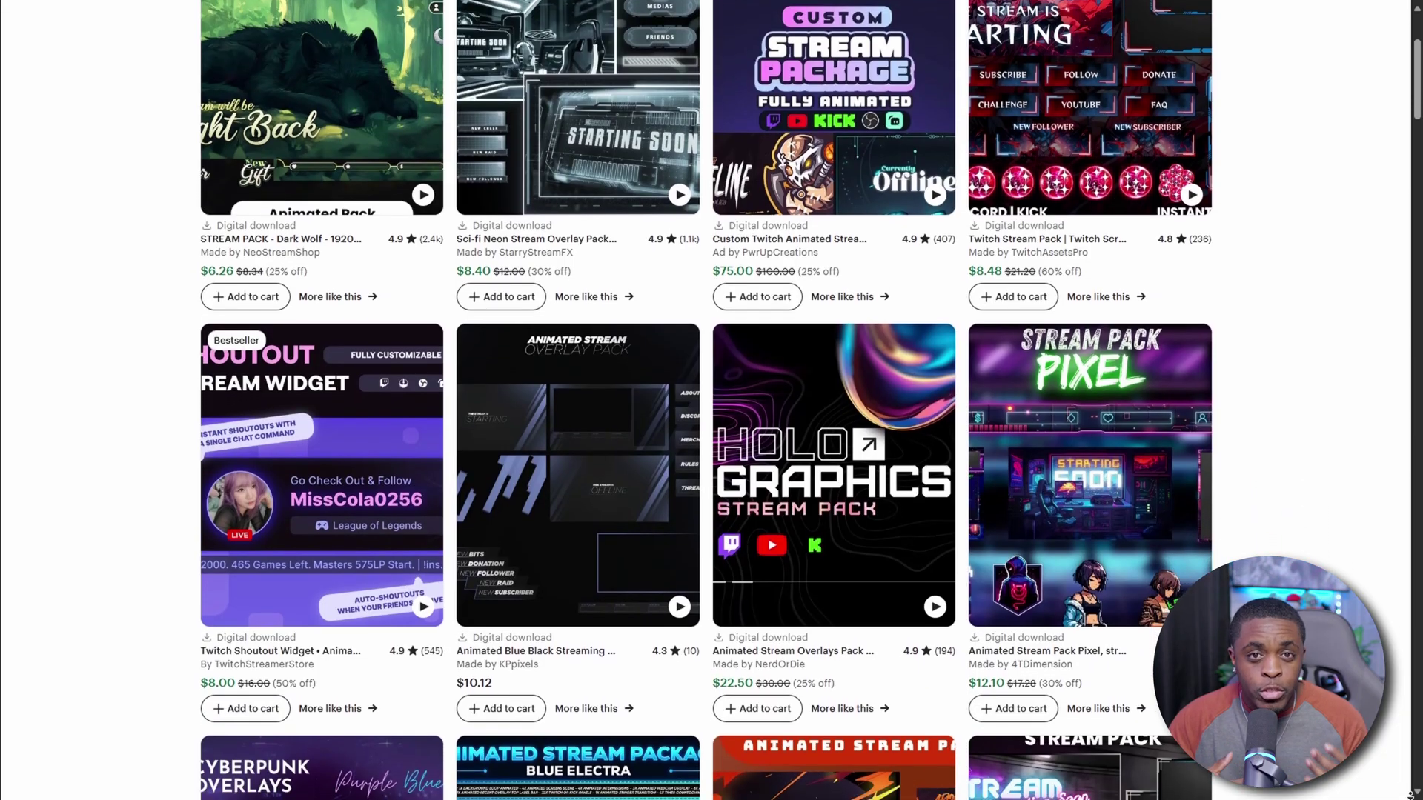
{"action": "scroll", "coordinate": [712, 400], "scroll_direction": "down", "scroll_amount": 2}
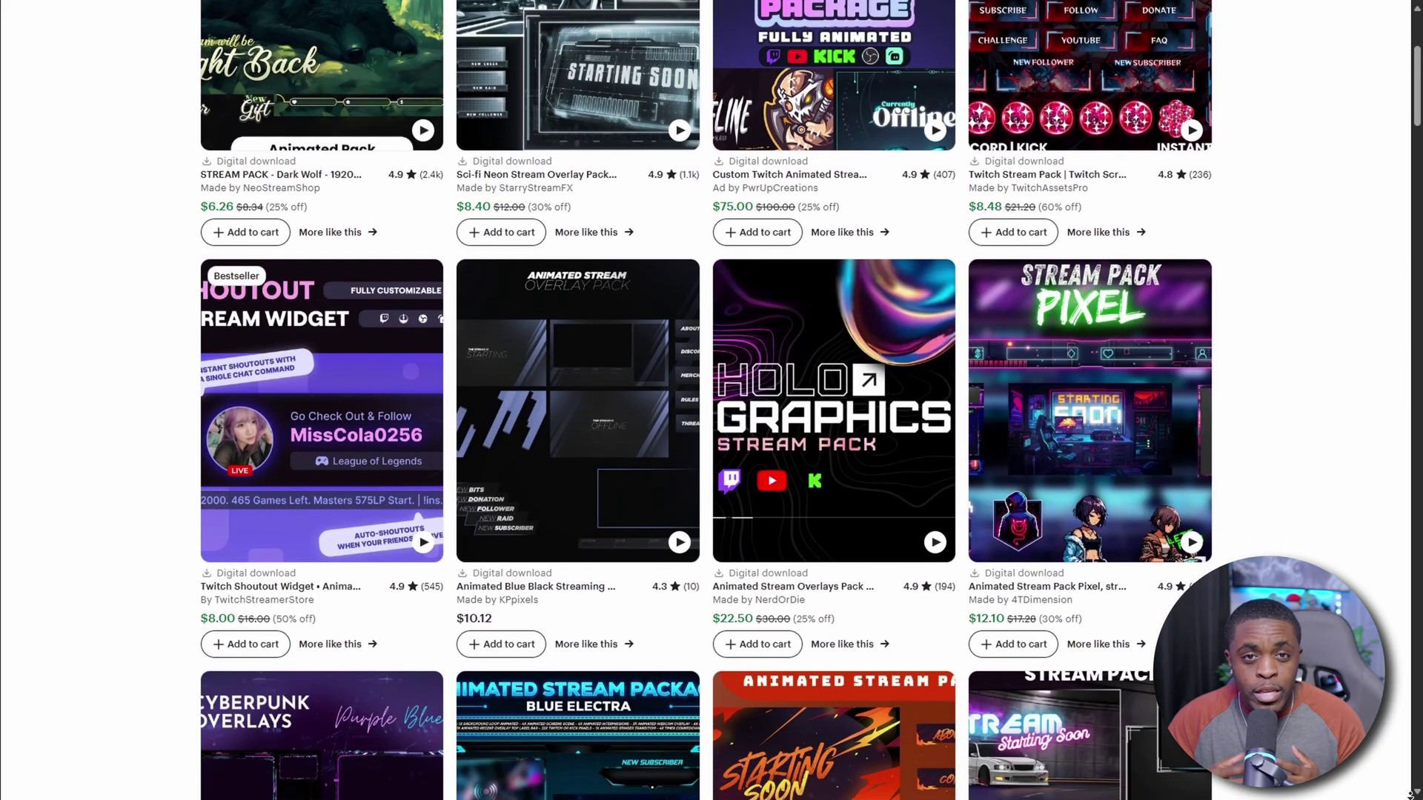
{"action": "scroll", "coordinate": [711, 400], "scroll_direction": "down", "scroll_amount": 2}
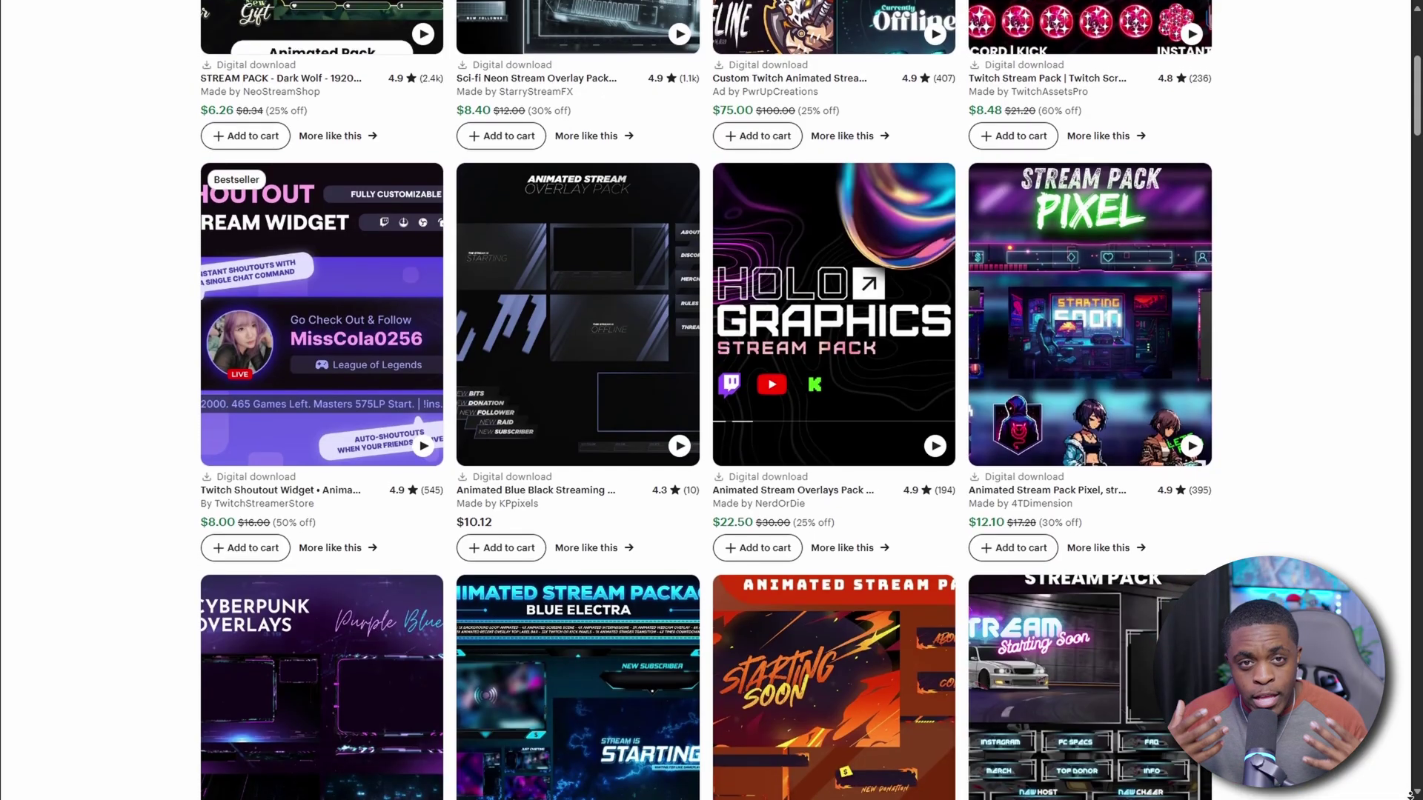
{"action": "scroll", "coordinate": [711, 400], "scroll_direction": "down", "scroll_amount": 2}
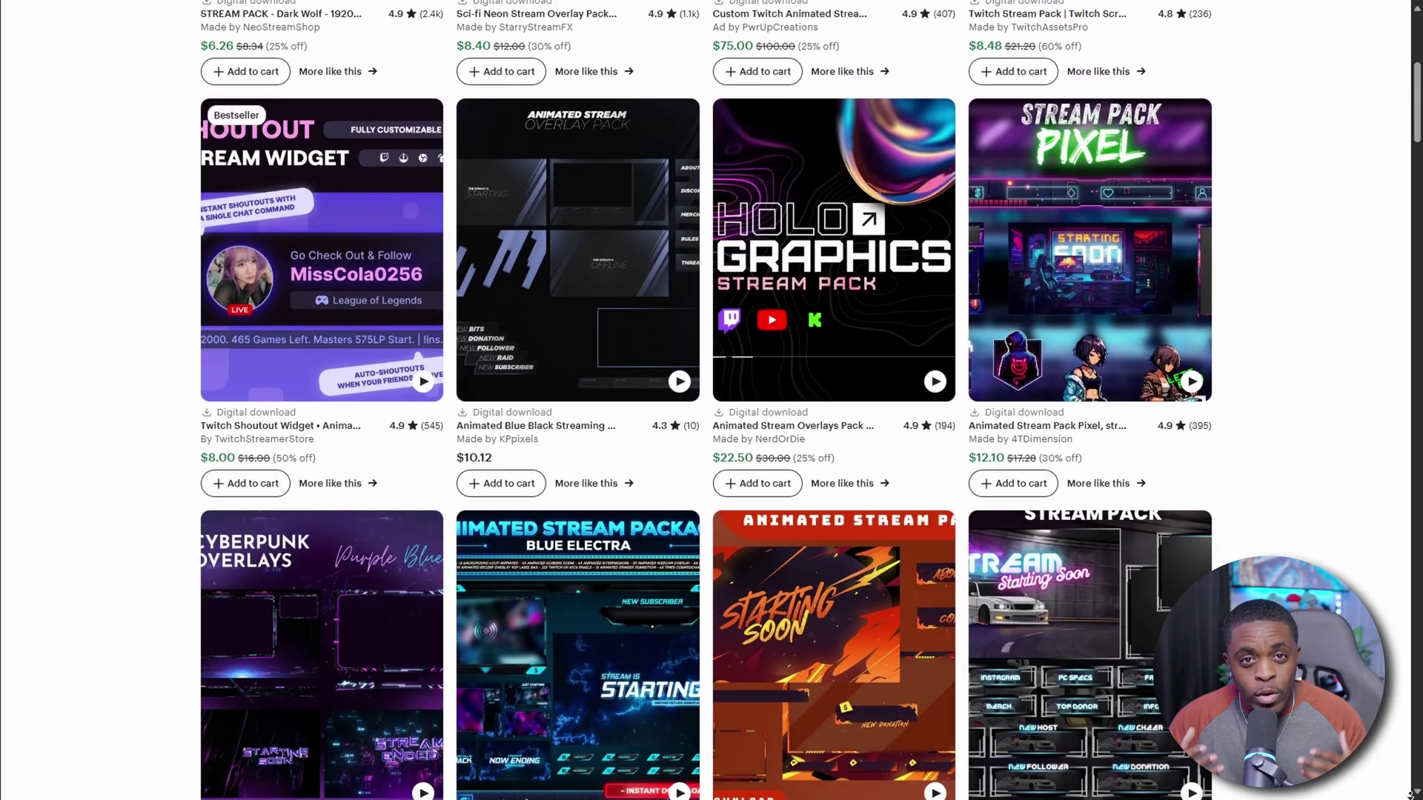
{"action": "scroll", "coordinate": [712, 400], "scroll_direction": "down", "scroll_amount": 1}
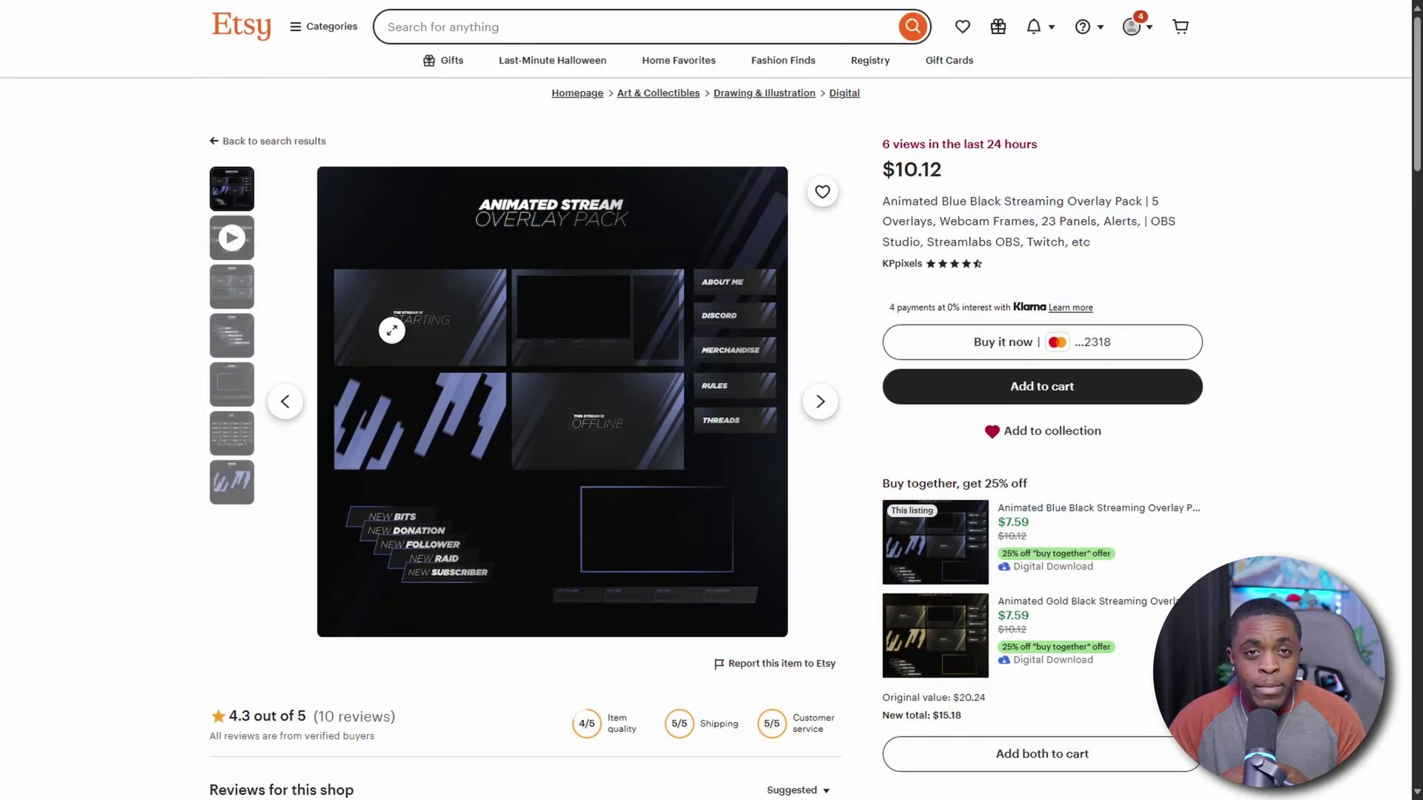
{"action": "left_click", "coordinate": [231, 237]}
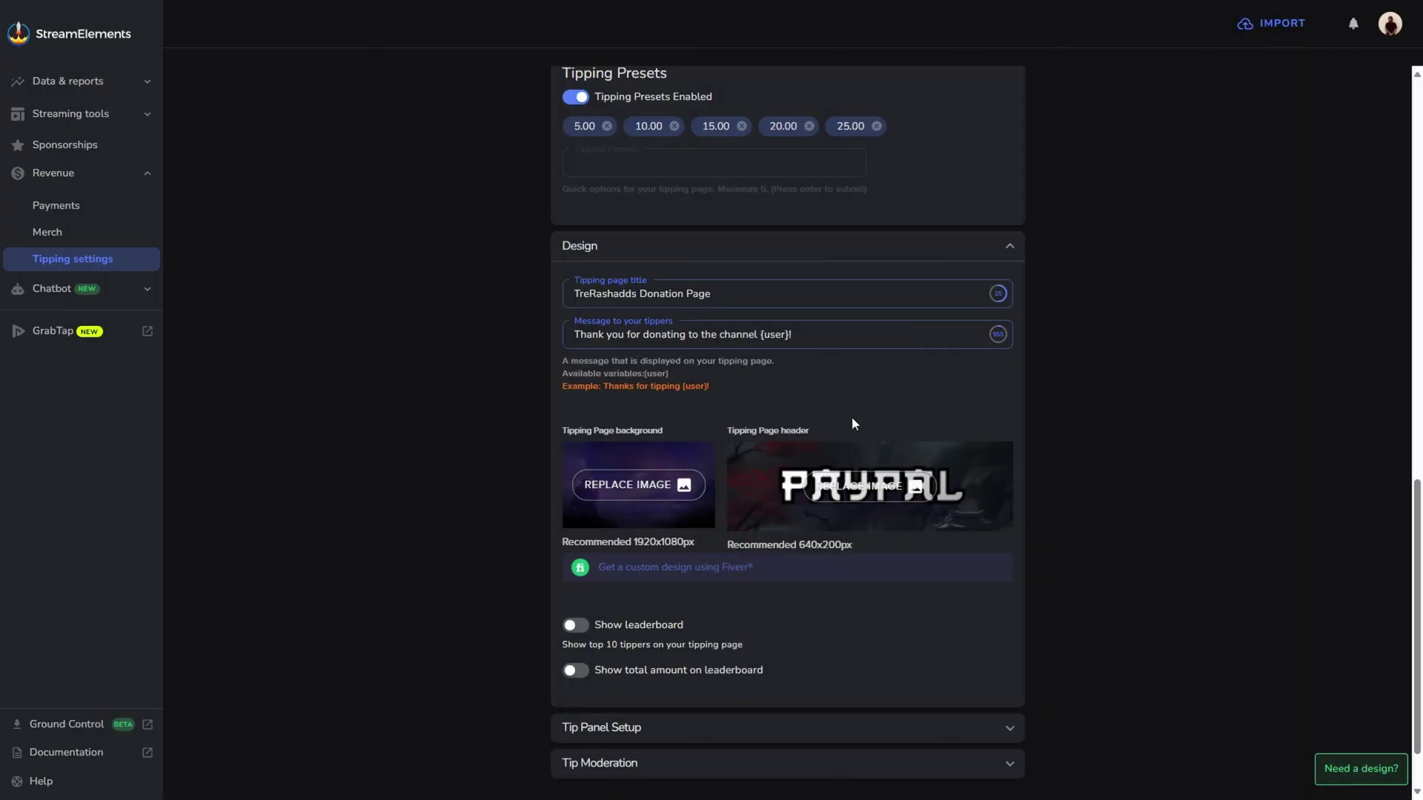
Step: Turn on Show leaderboard and Show total amount on leaderboard, then expand Tip Panel Setup
{"action": "scroll", "coordinate": [764, 412], "scroll_direction": "down", "scroll_amount": 1}
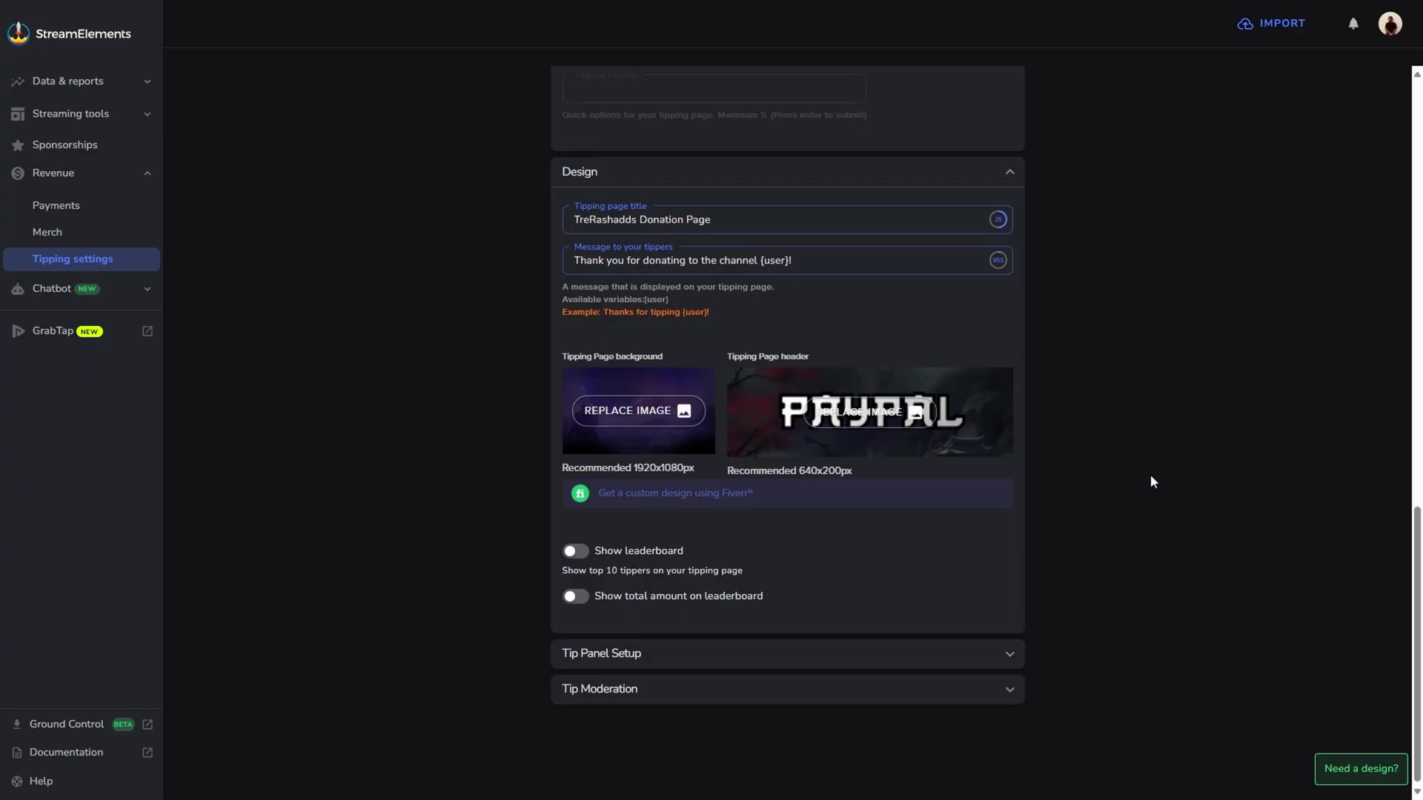
{"action": "left_click", "coordinate": [576, 553]}
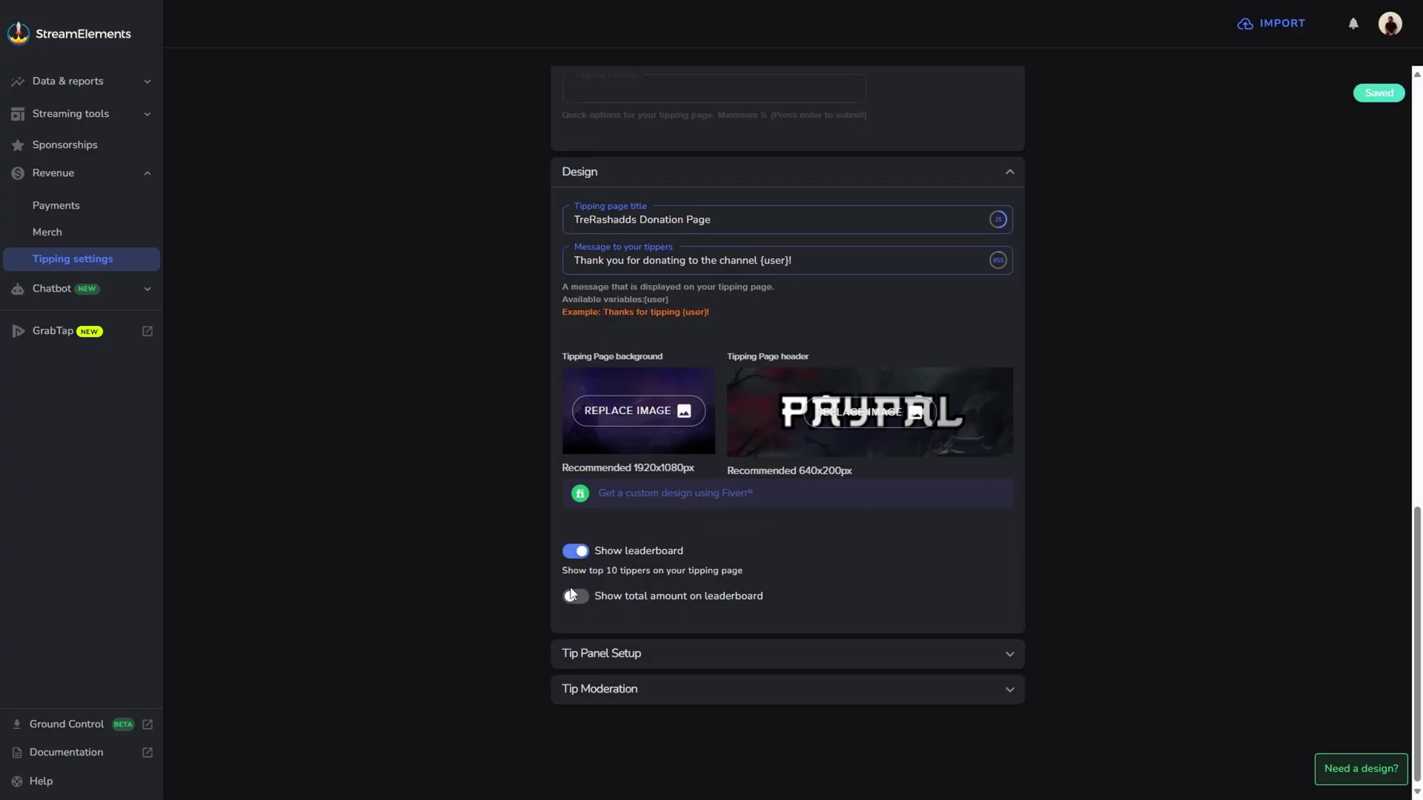
{"action": "left_click", "coordinate": [579, 599]}
{"action": "scroll", "coordinate": [825, 573], "scroll_direction": "down", "scroll_amount": 1}
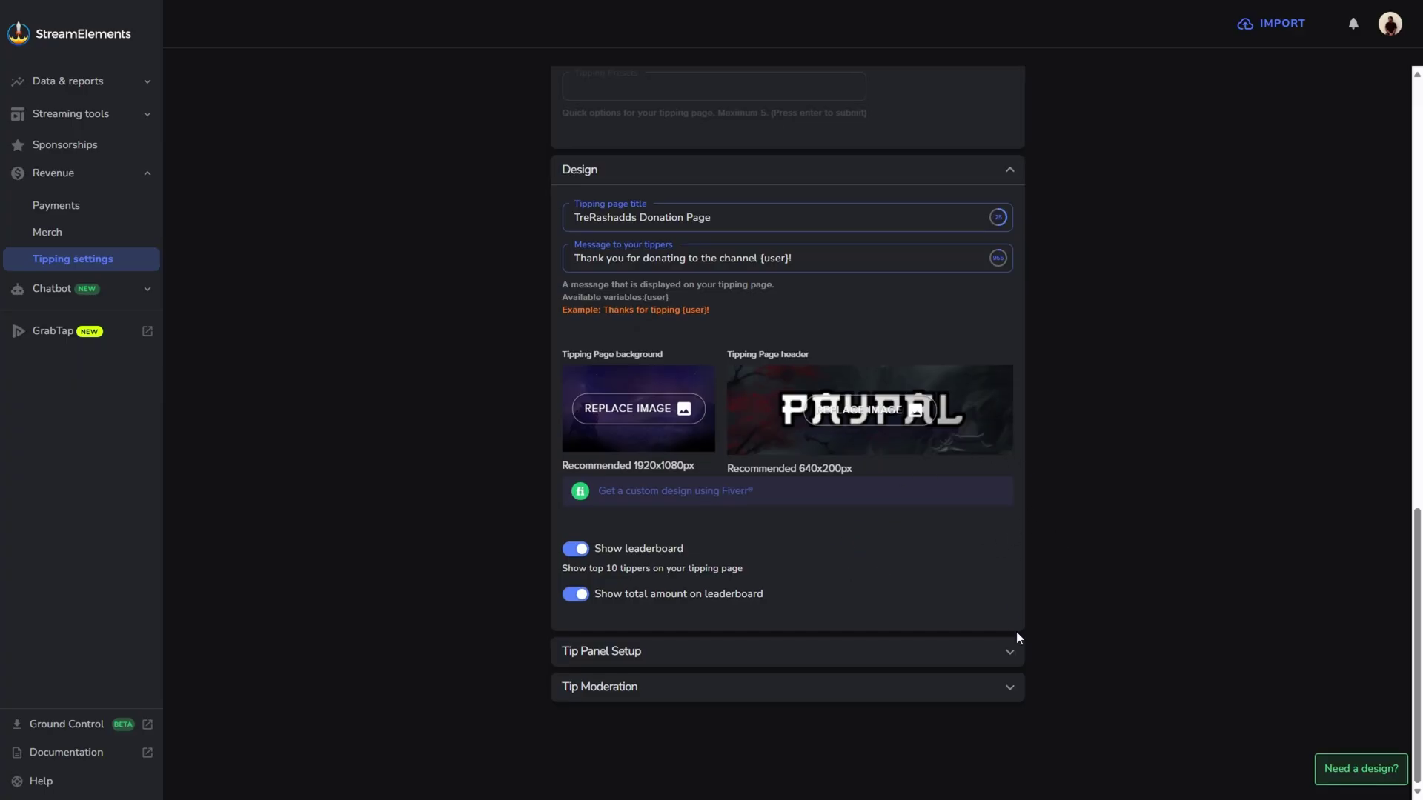
{"action": "left_click", "coordinate": [1014, 658]}
Step: Enable automatic tip filtering, both profanity protections and TTS anti-spam, then copy the tipping link
{"action": "scroll", "coordinate": [1030, 491], "scroll_direction": "down", "scroll_amount": 3}
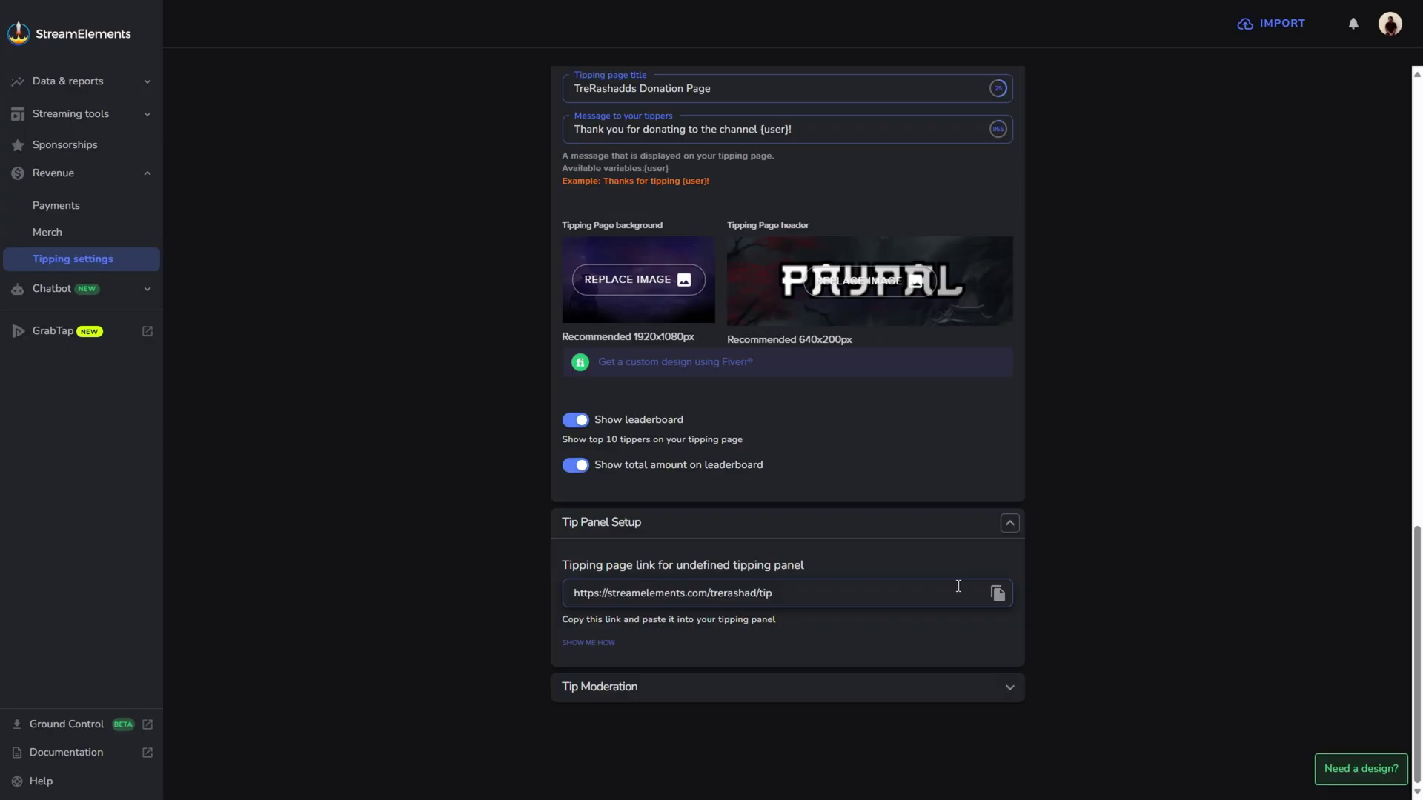
{"action": "left_click", "coordinate": [1009, 688]}
{"action": "scroll", "coordinate": [1037, 593], "scroll_direction": "down", "scroll_amount": 4}
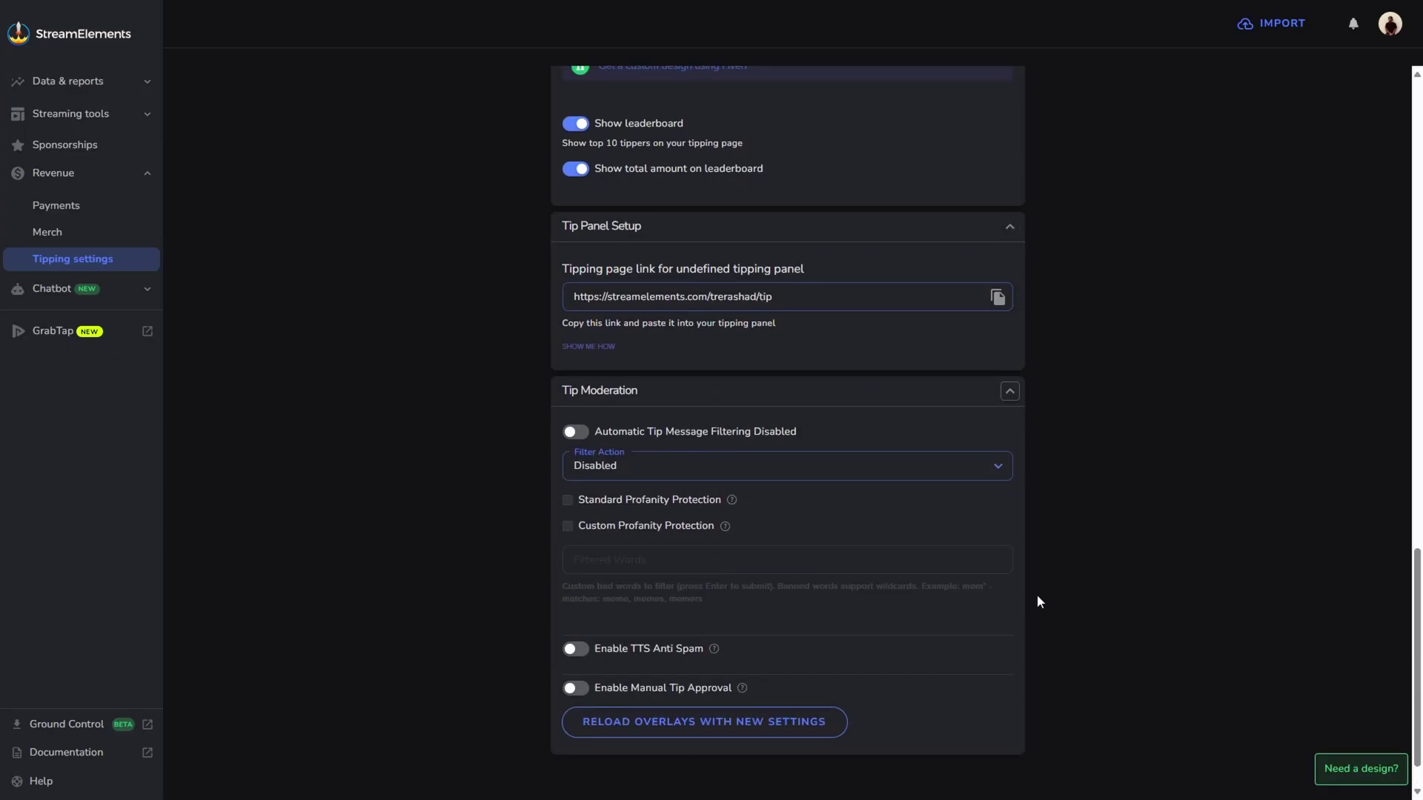
{"action": "left_click", "coordinate": [576, 432]}
{"action": "left_click", "coordinate": [576, 432]}
{"action": "left_click", "coordinate": [577, 433]}
{"action": "left_click", "coordinate": [568, 504]}
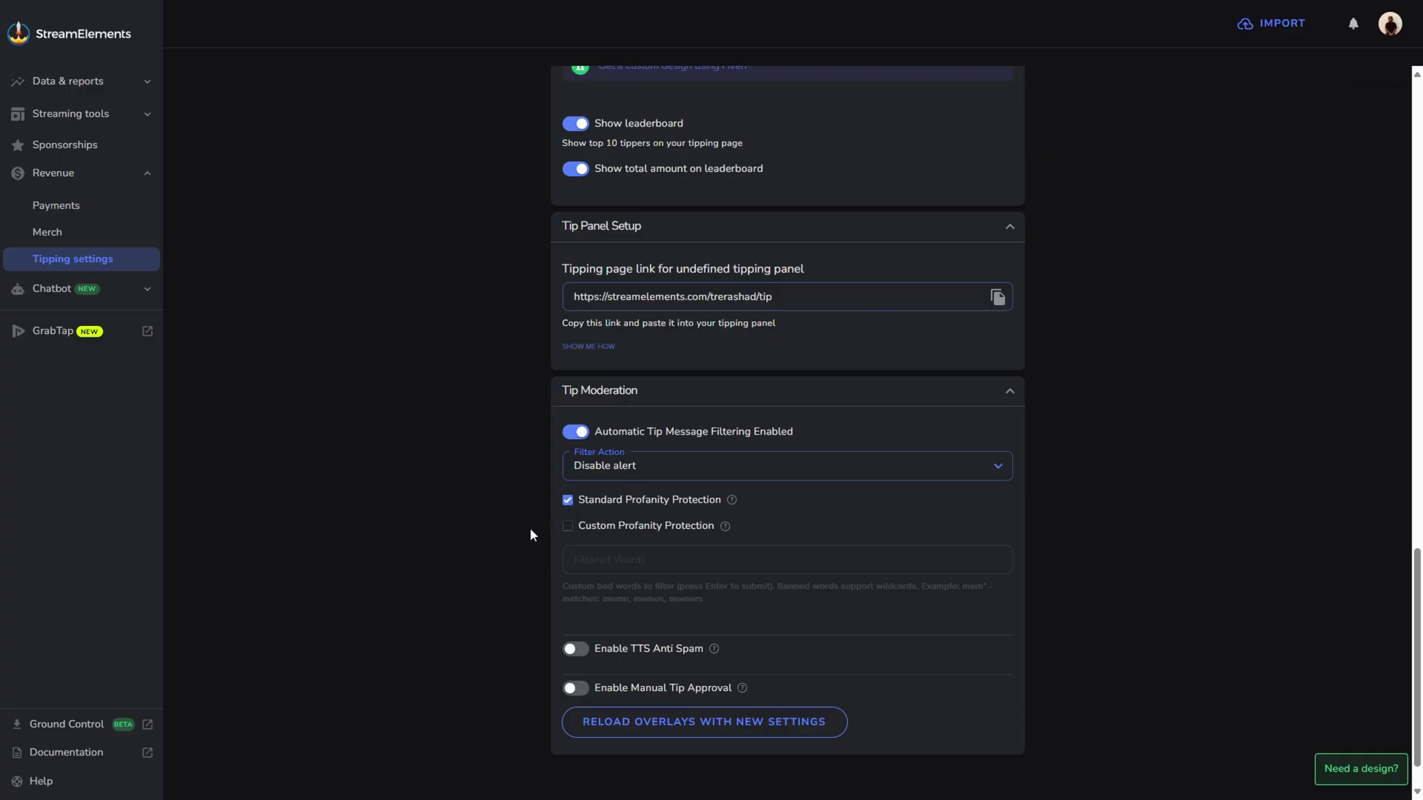
{"action": "left_click", "coordinate": [567, 530]}
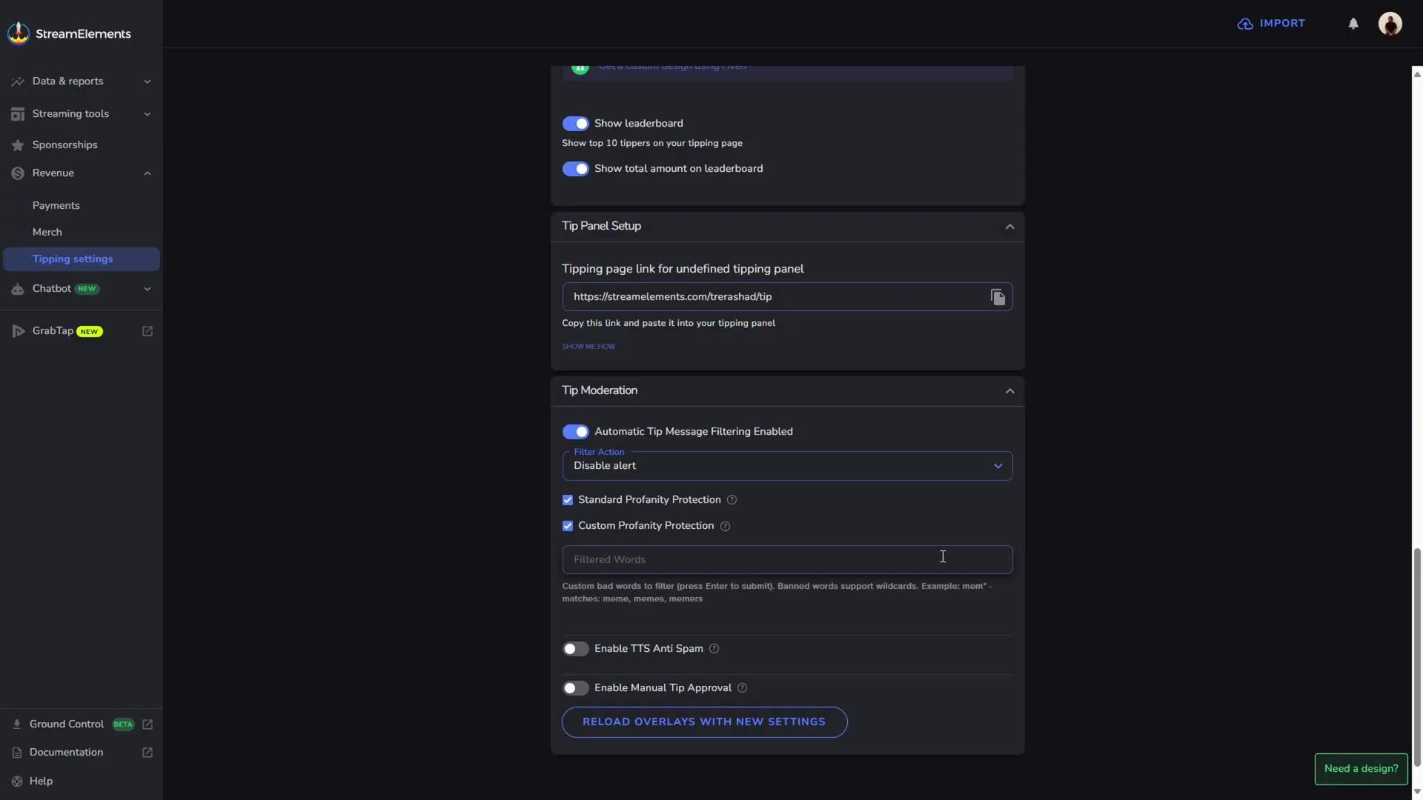
{"action": "left_click", "coordinate": [575, 652]}
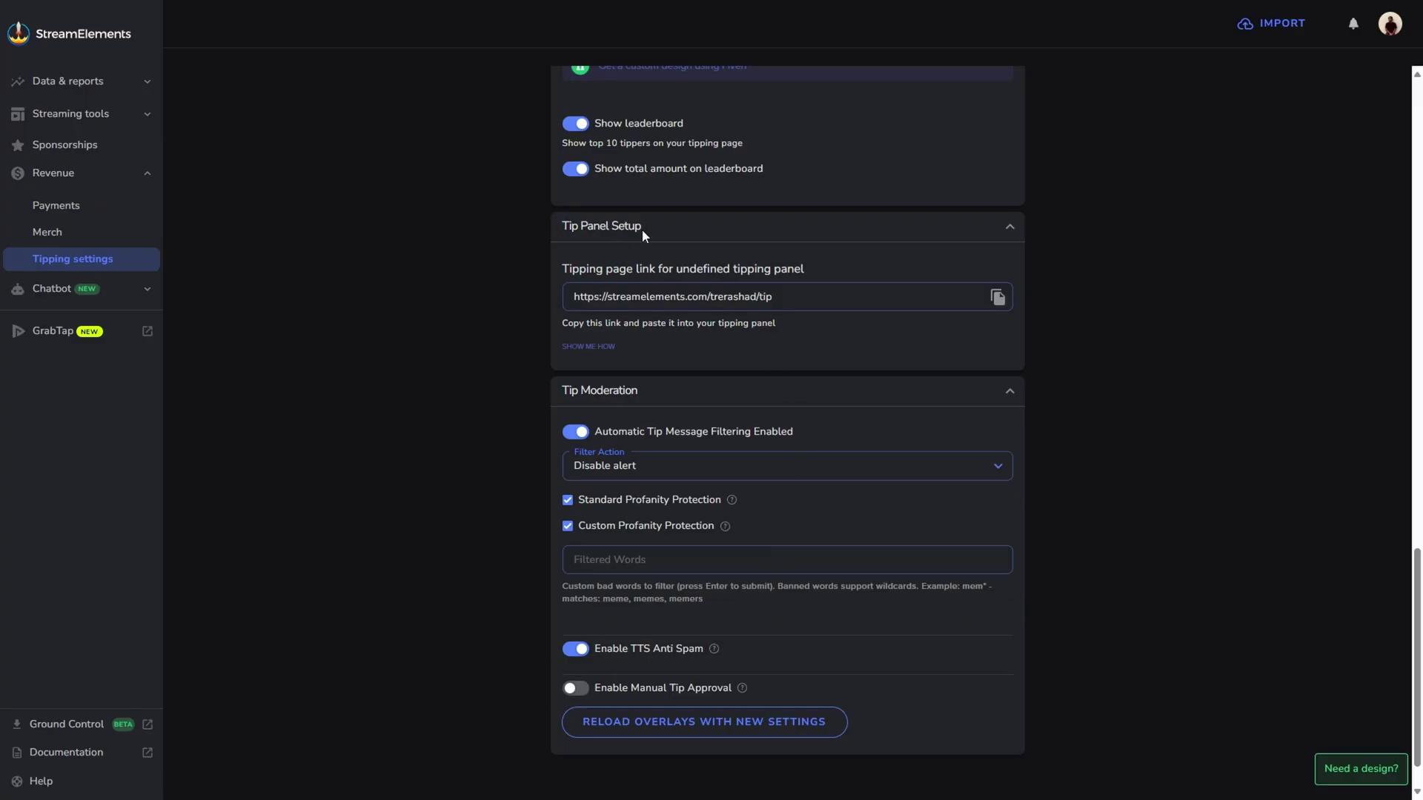
{"action": "left_click", "coordinate": [1000, 300]}
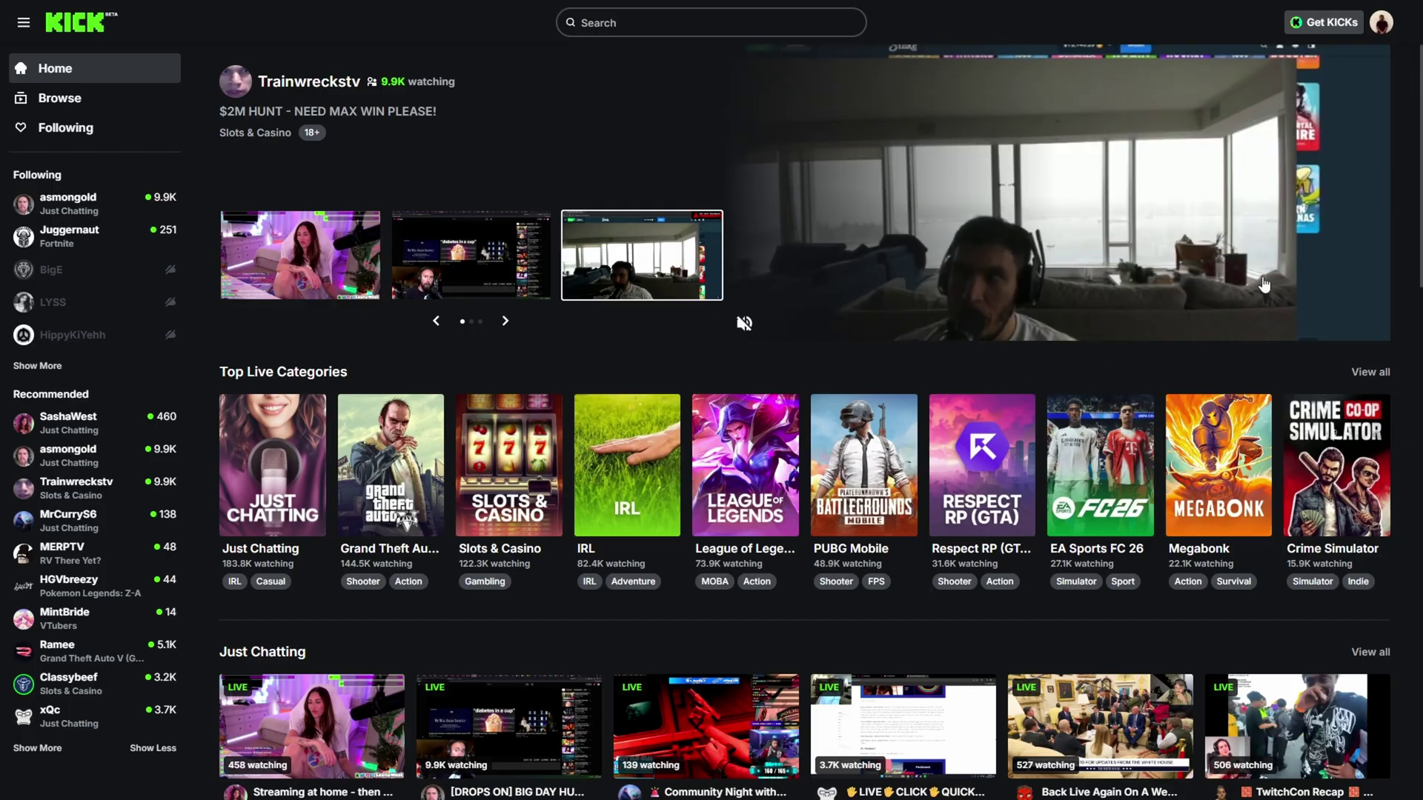
Step: Go to your own Kick channel's About tab and enter panel editing mode
{"action": "left_click", "coordinate": [1381, 25]}
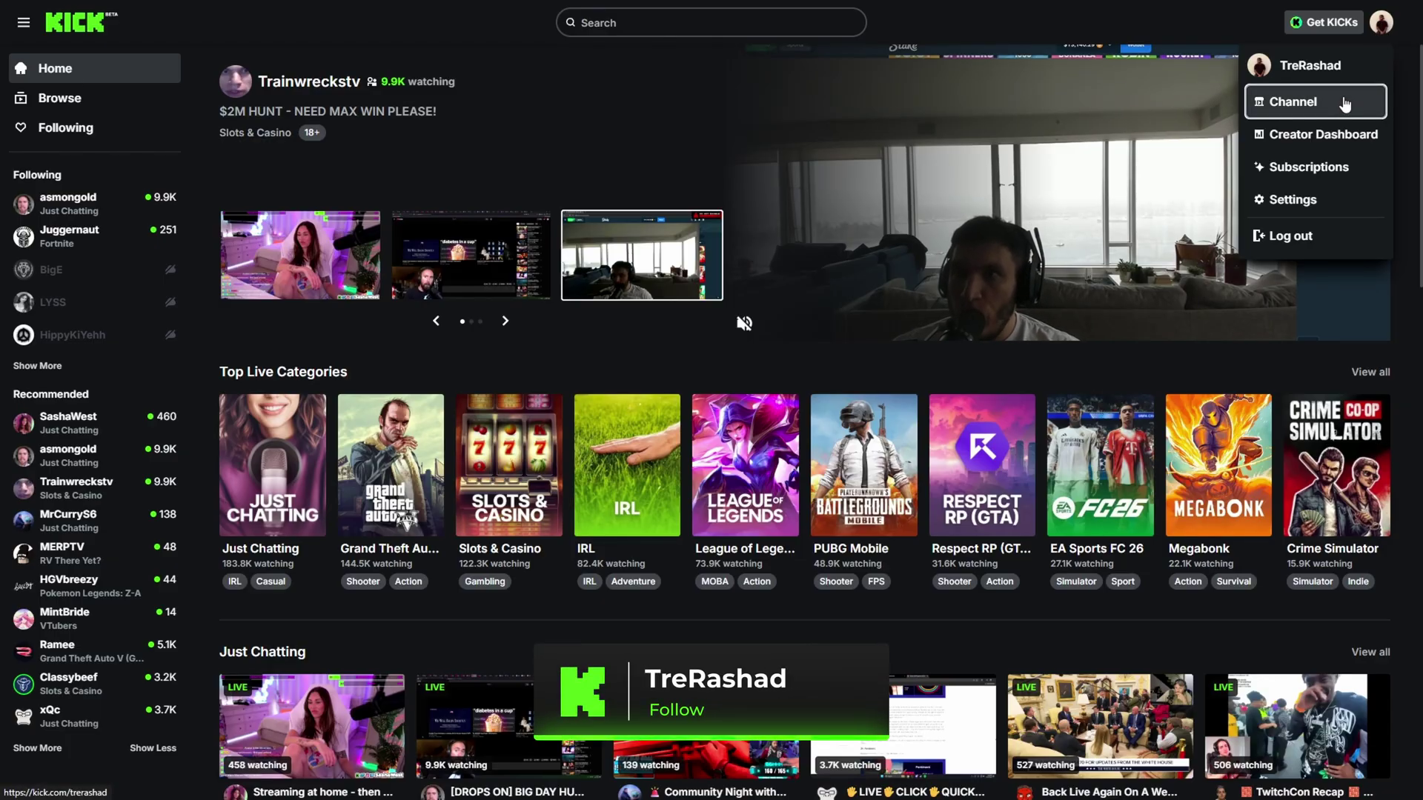
{"action": "left_click", "coordinate": [1346, 104]}
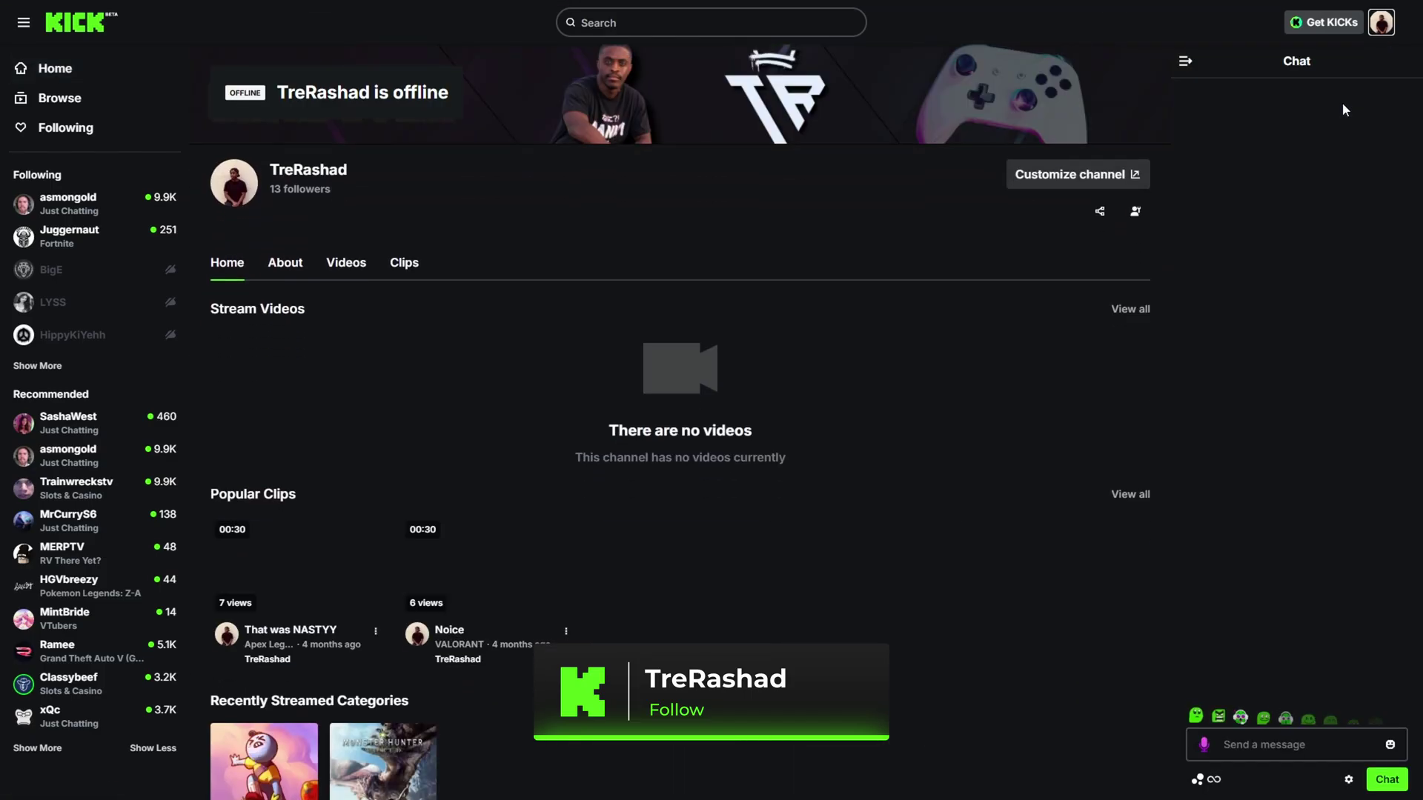
{"action": "left_click", "coordinate": [284, 262]}
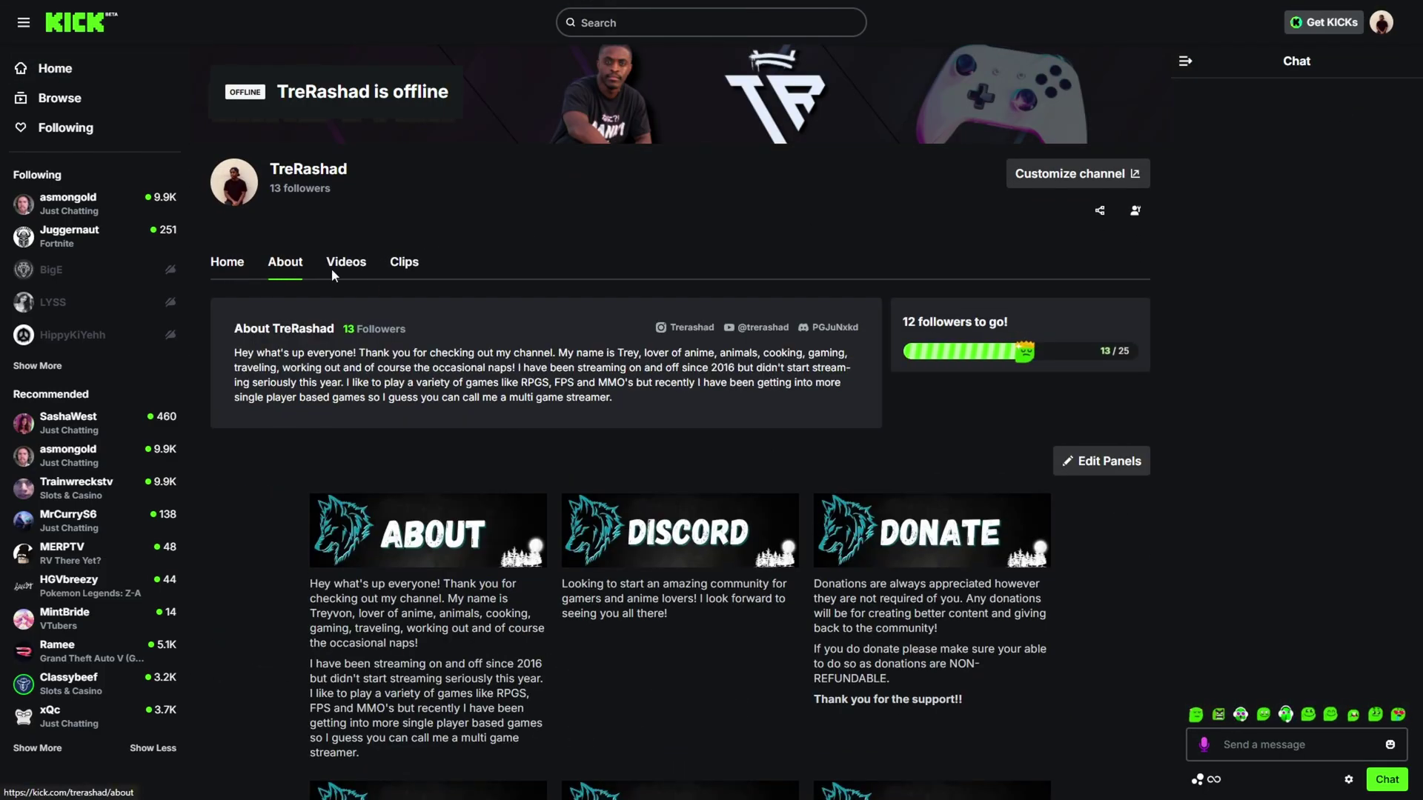
{"action": "left_click", "coordinate": [1096, 469]}
{"action": "scroll", "coordinate": [950, 383], "scroll_direction": "down", "scroll_amount": 4}
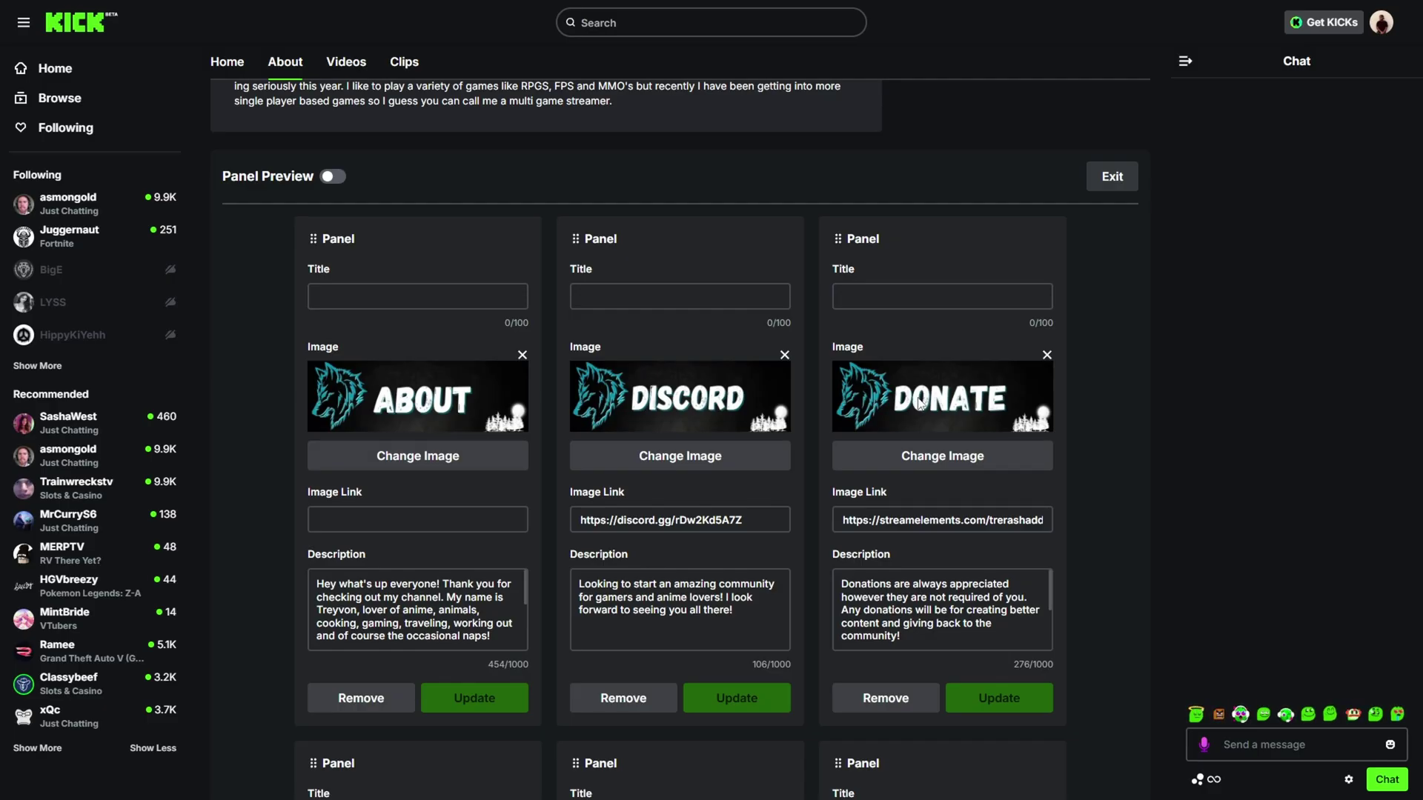
Step: Add a new empty panel on the About page titled 'Donation'
{"action": "scroll", "coordinate": [919, 404], "scroll_direction": "down", "scroll_amount": 7}
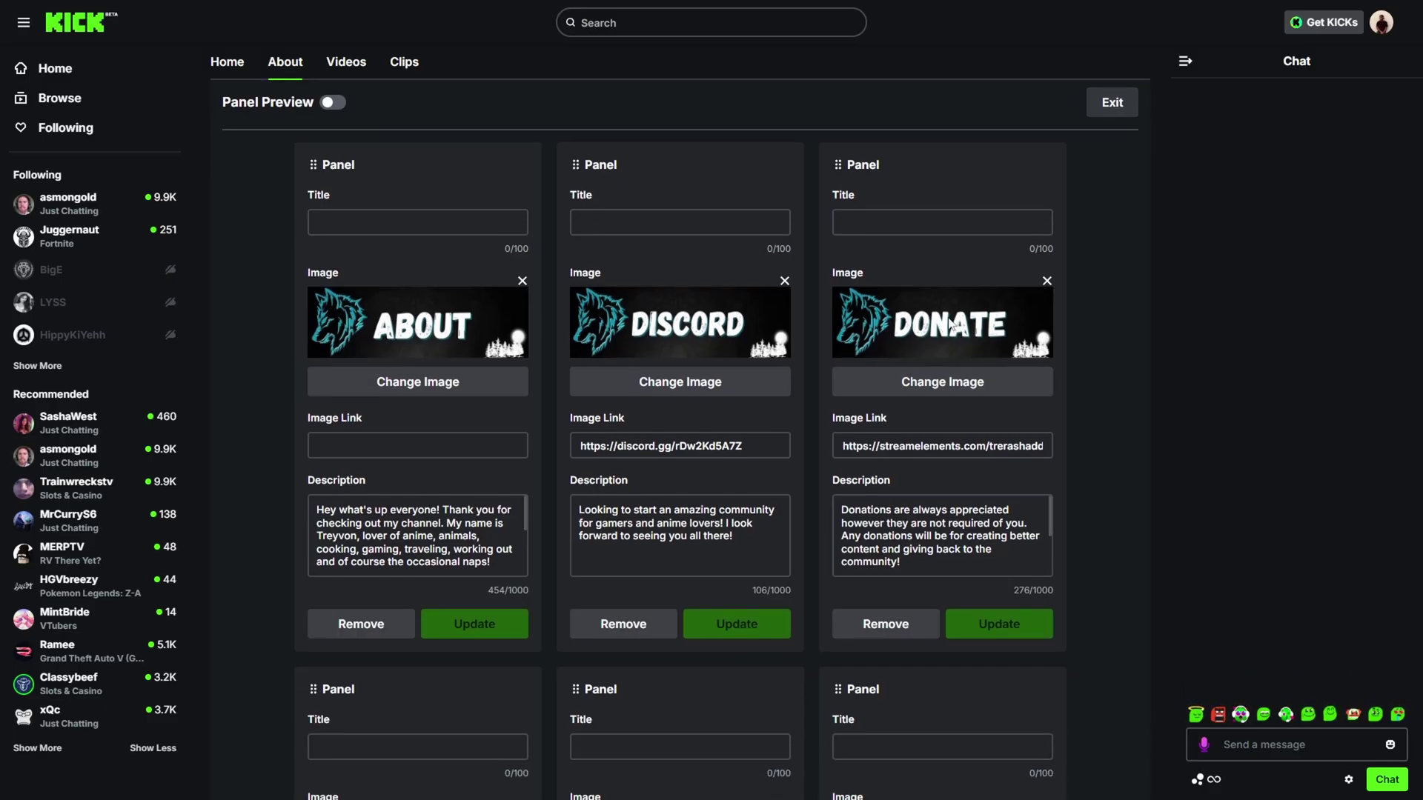
{"action": "scroll", "coordinate": [957, 296], "scroll_direction": "down", "scroll_amount": 6}
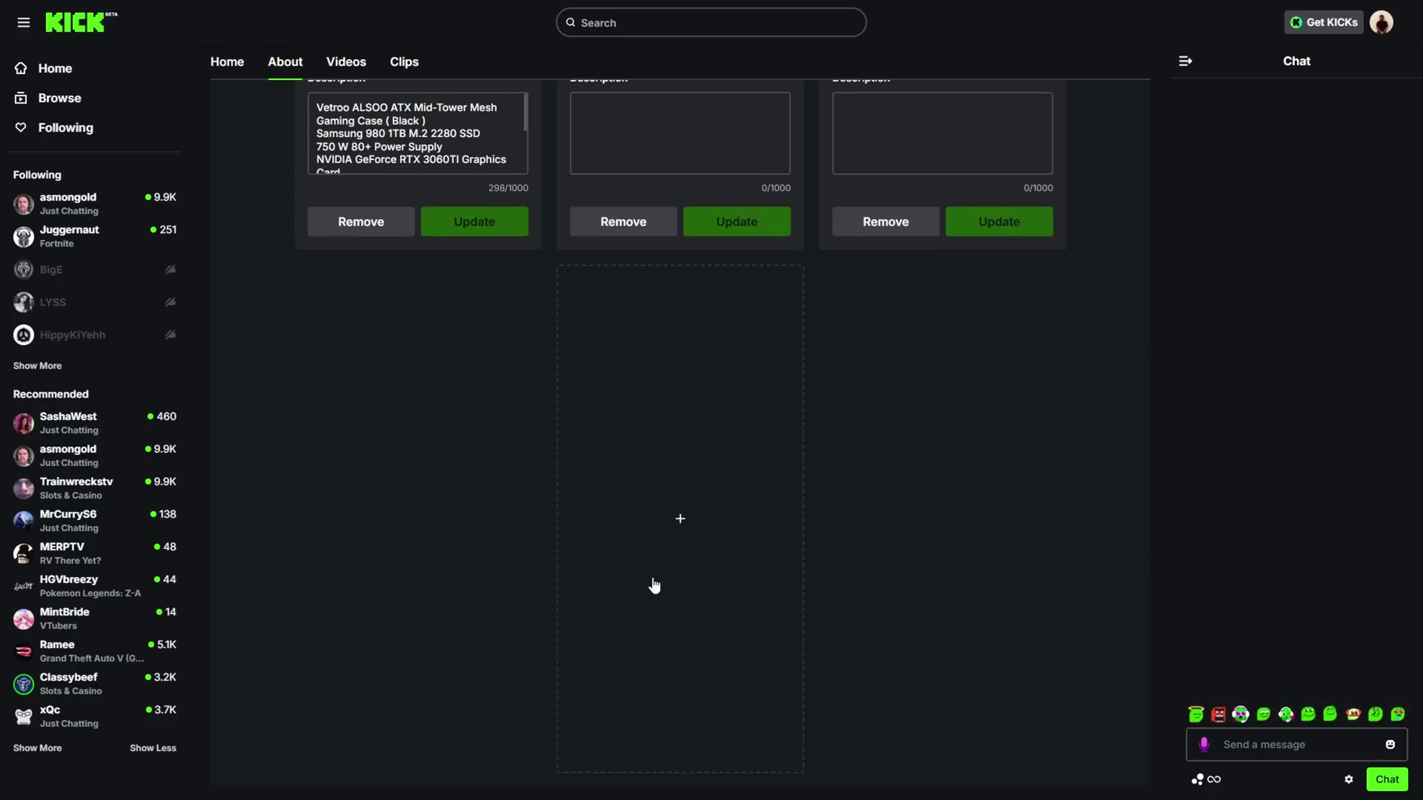
{"action": "left_click", "coordinate": [693, 533]}
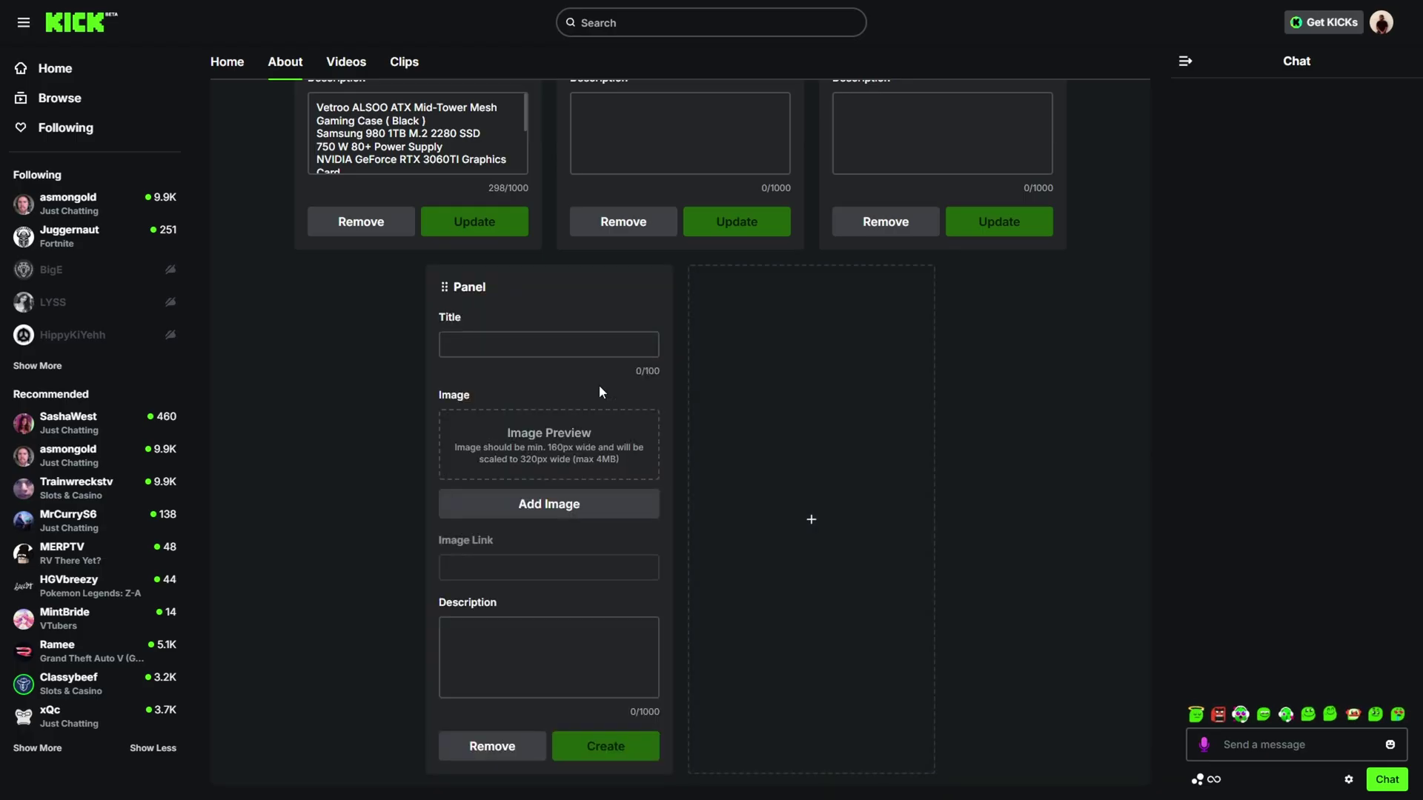
{"action": "left_click", "coordinate": [572, 351]}
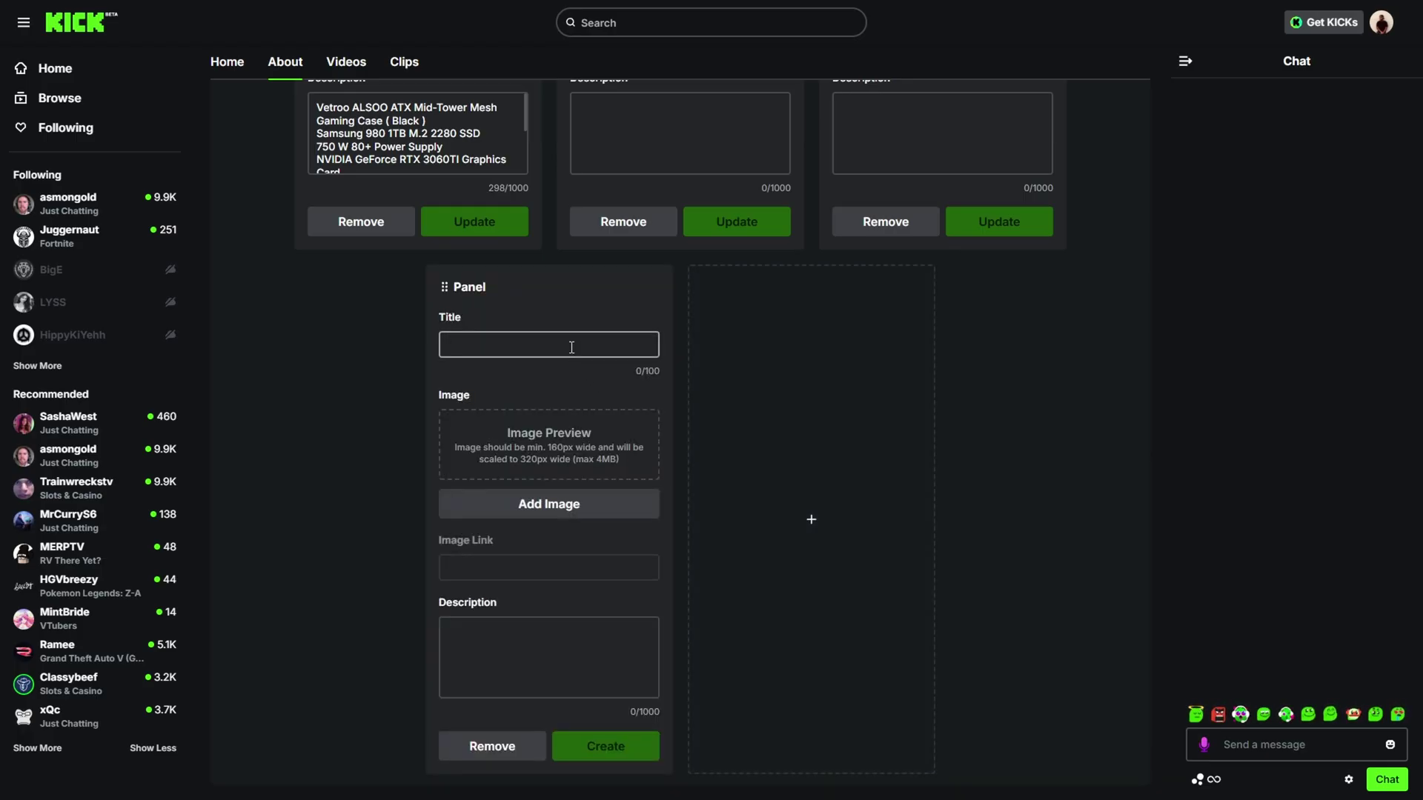
{"action": "type", "text": "Donation"}
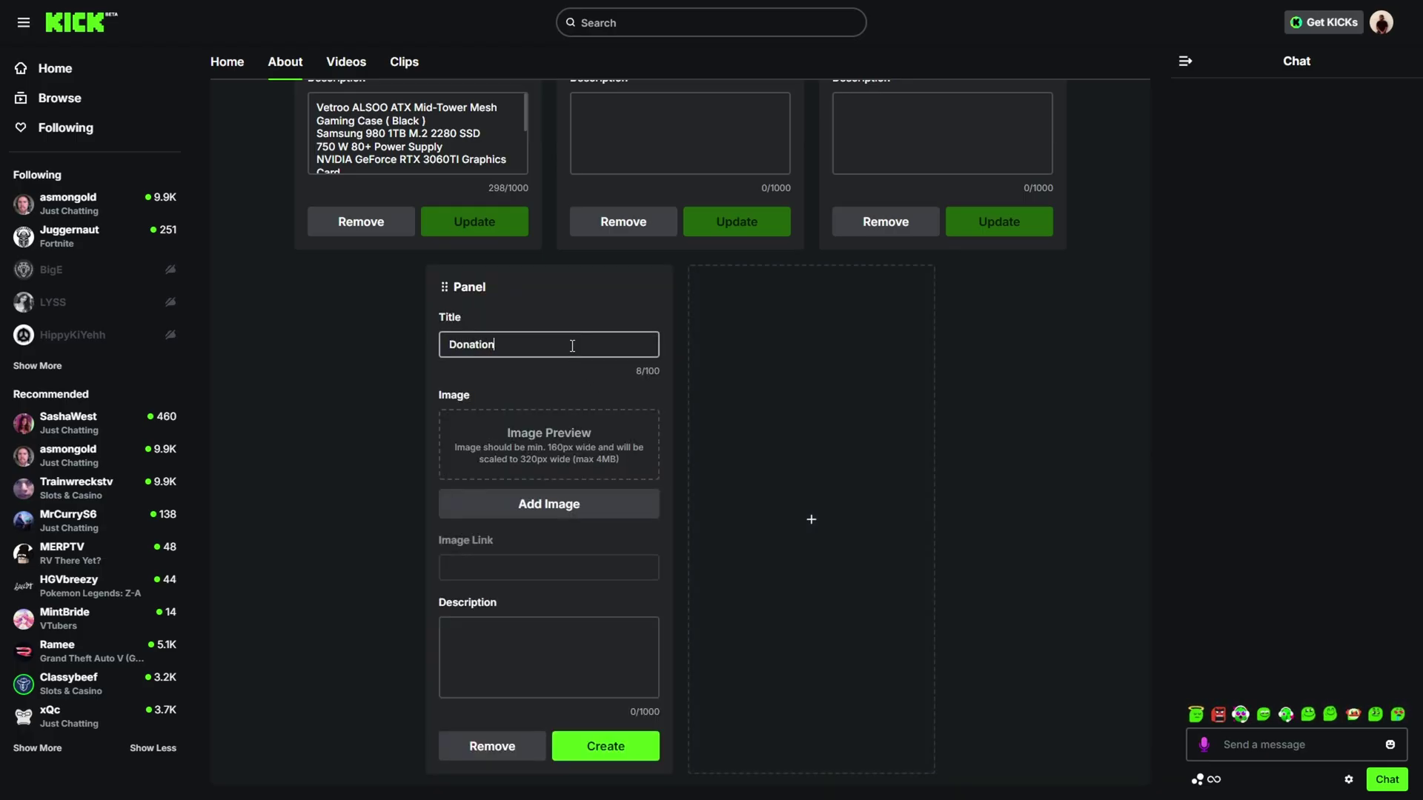
Step: Give the panel the 'Panel - Donate' image and the saved StreamElements tipping link
{"action": "left_click", "coordinate": [558, 509]}
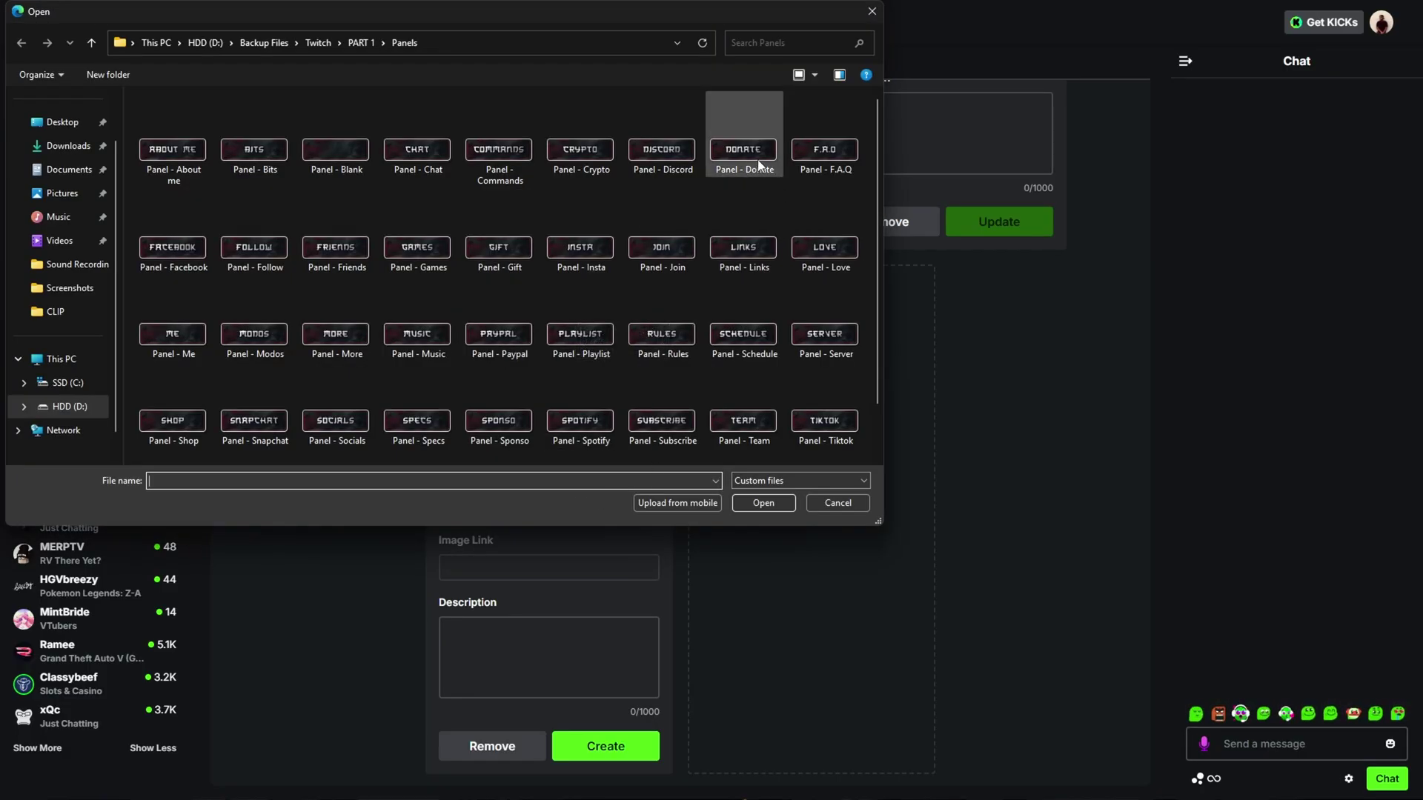
{"action": "scroll", "coordinate": [752, 174], "scroll_direction": "down", "scroll_amount": 1}
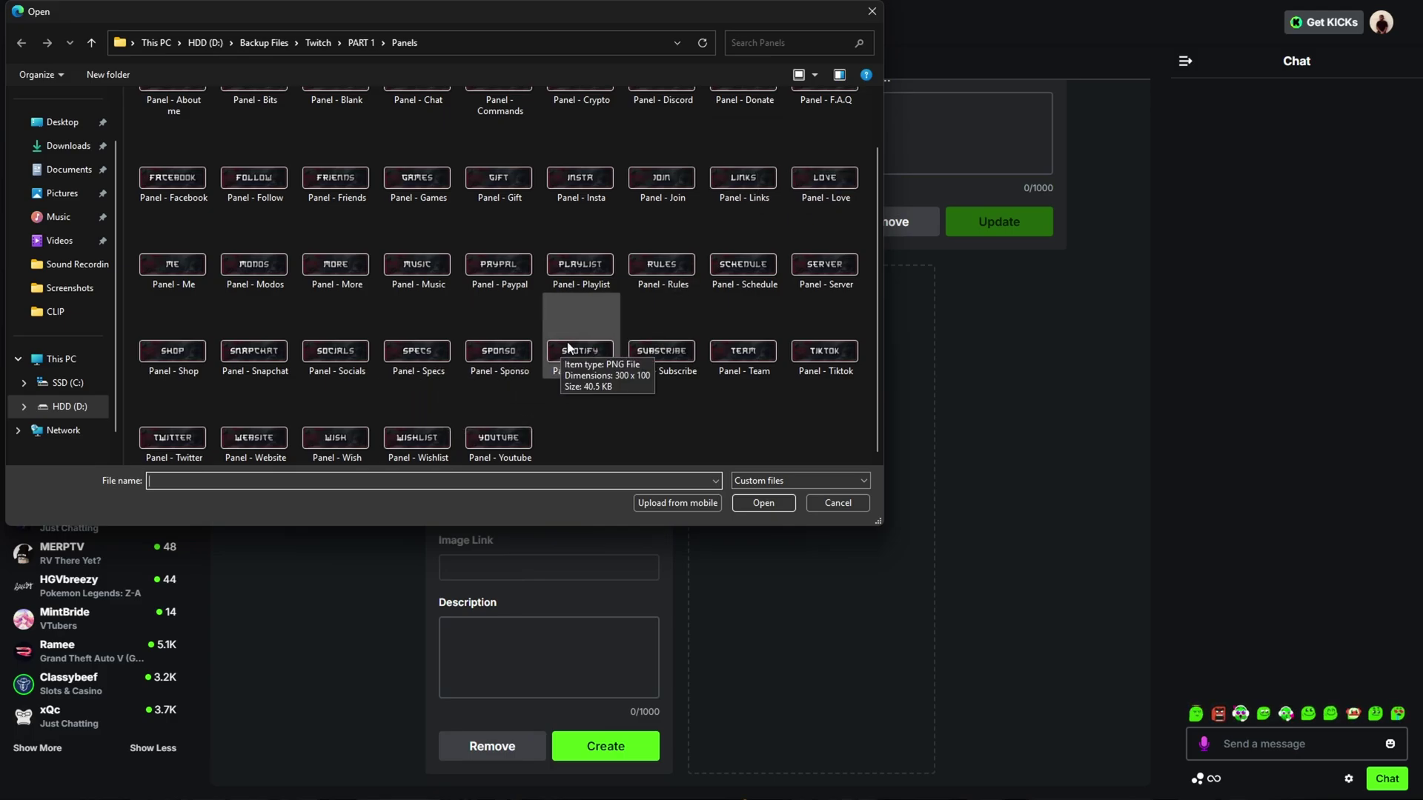
{"action": "scroll", "coordinate": [737, 149], "scroll_direction": "up", "scroll_amount": 1}
{"action": "left_click", "coordinate": [737, 148]}
{"action": "left_click", "coordinate": [763, 503]}
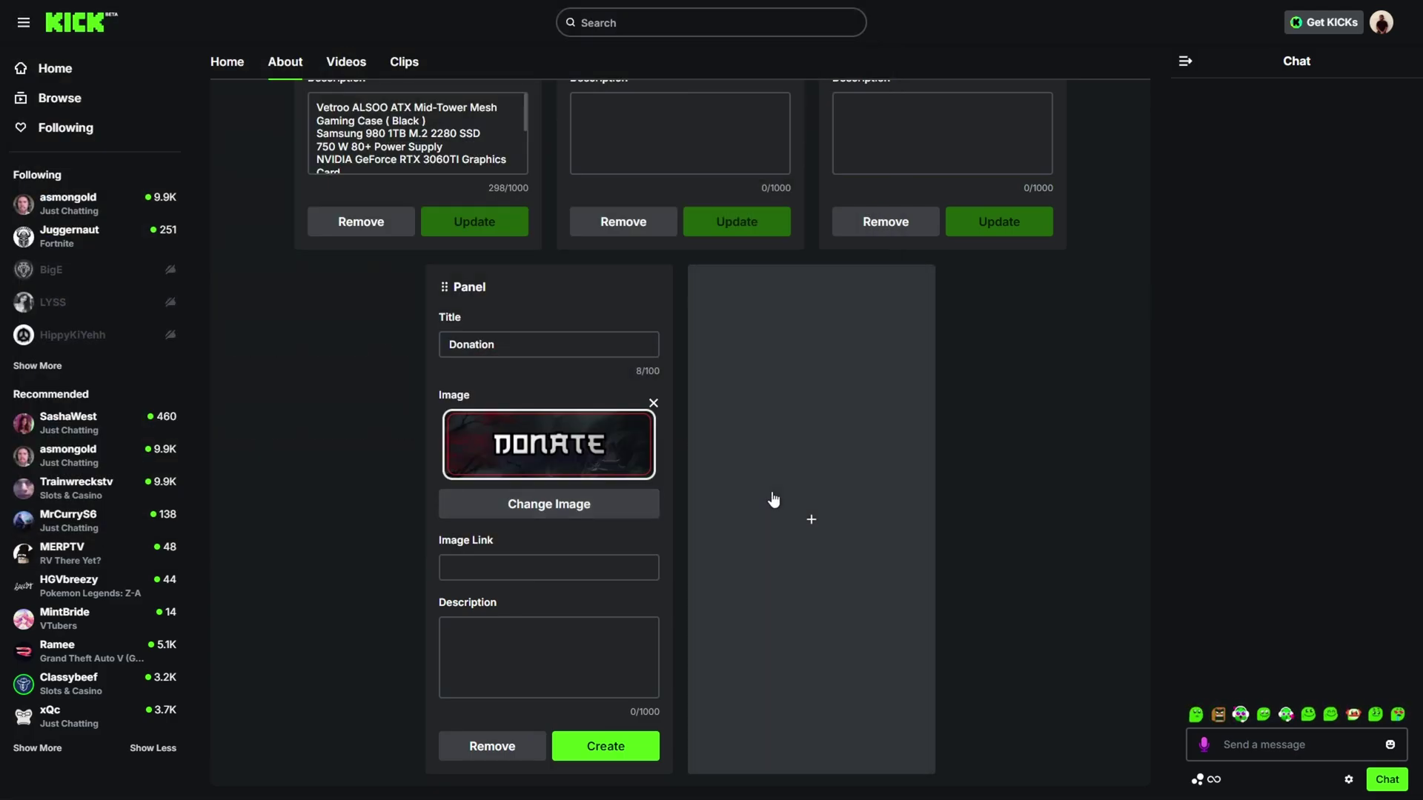
{"action": "left_click", "coordinate": [555, 571]}
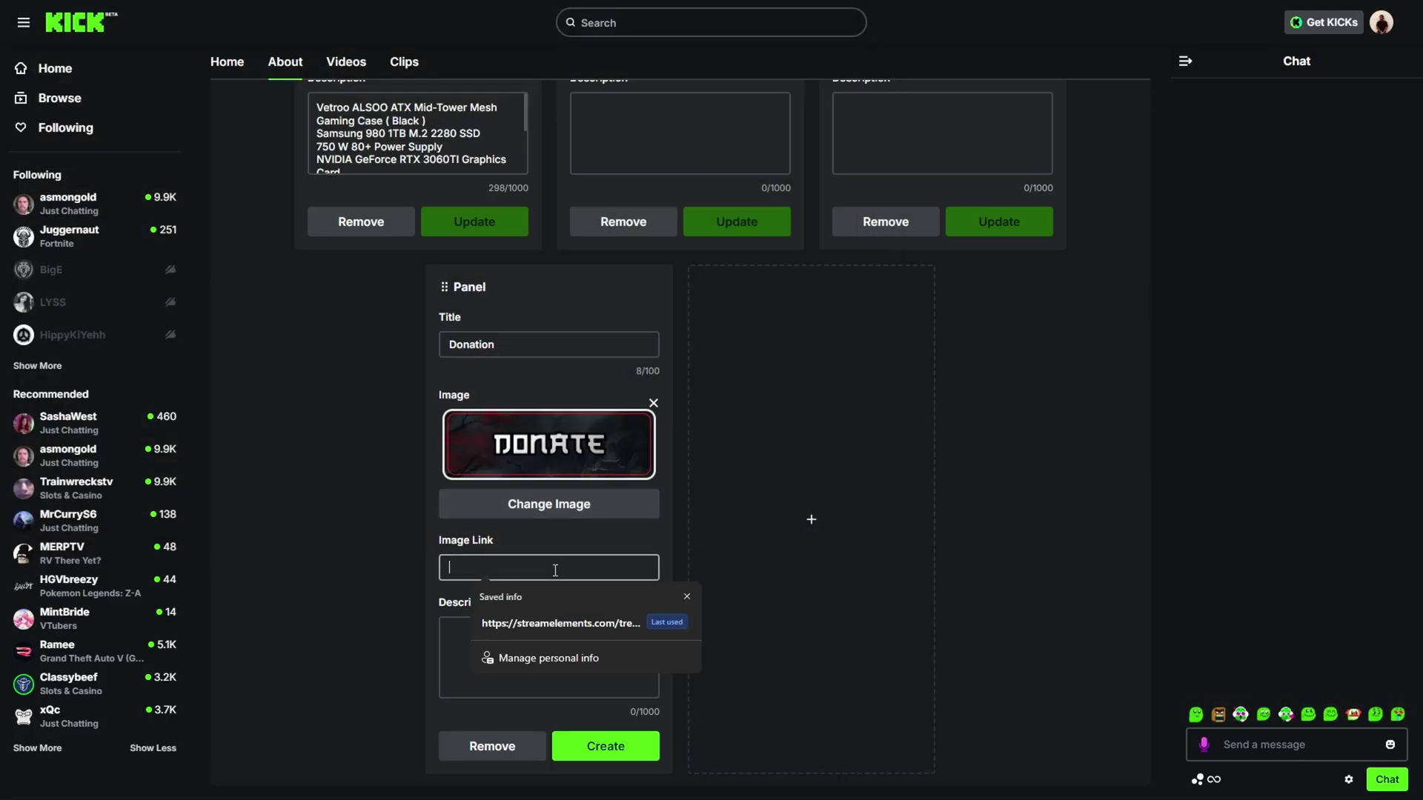
{"action": "left_click", "coordinate": [561, 624]}
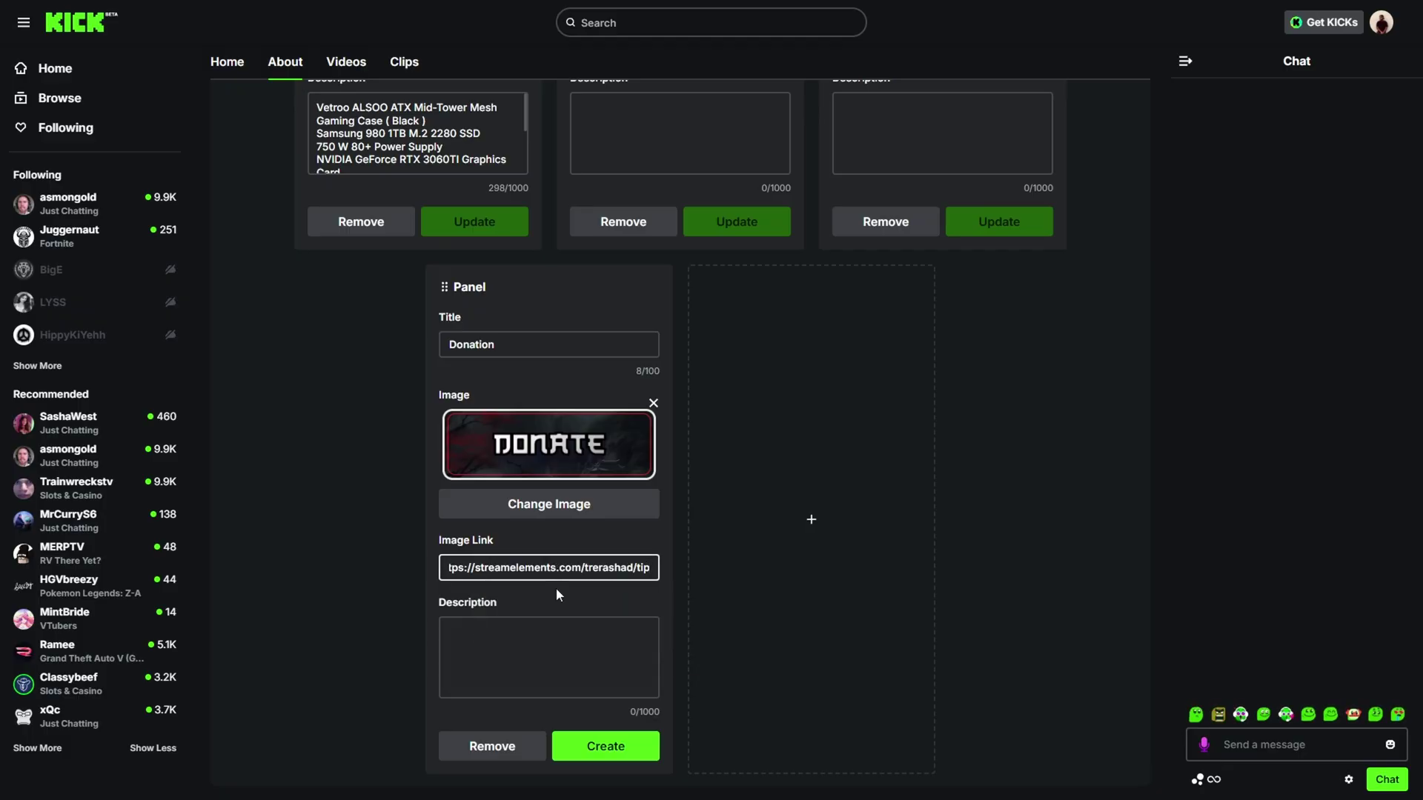
Step: Copy the donation description from an existing panel into the new one and create it
{"action": "left_click", "coordinate": [525, 640]}
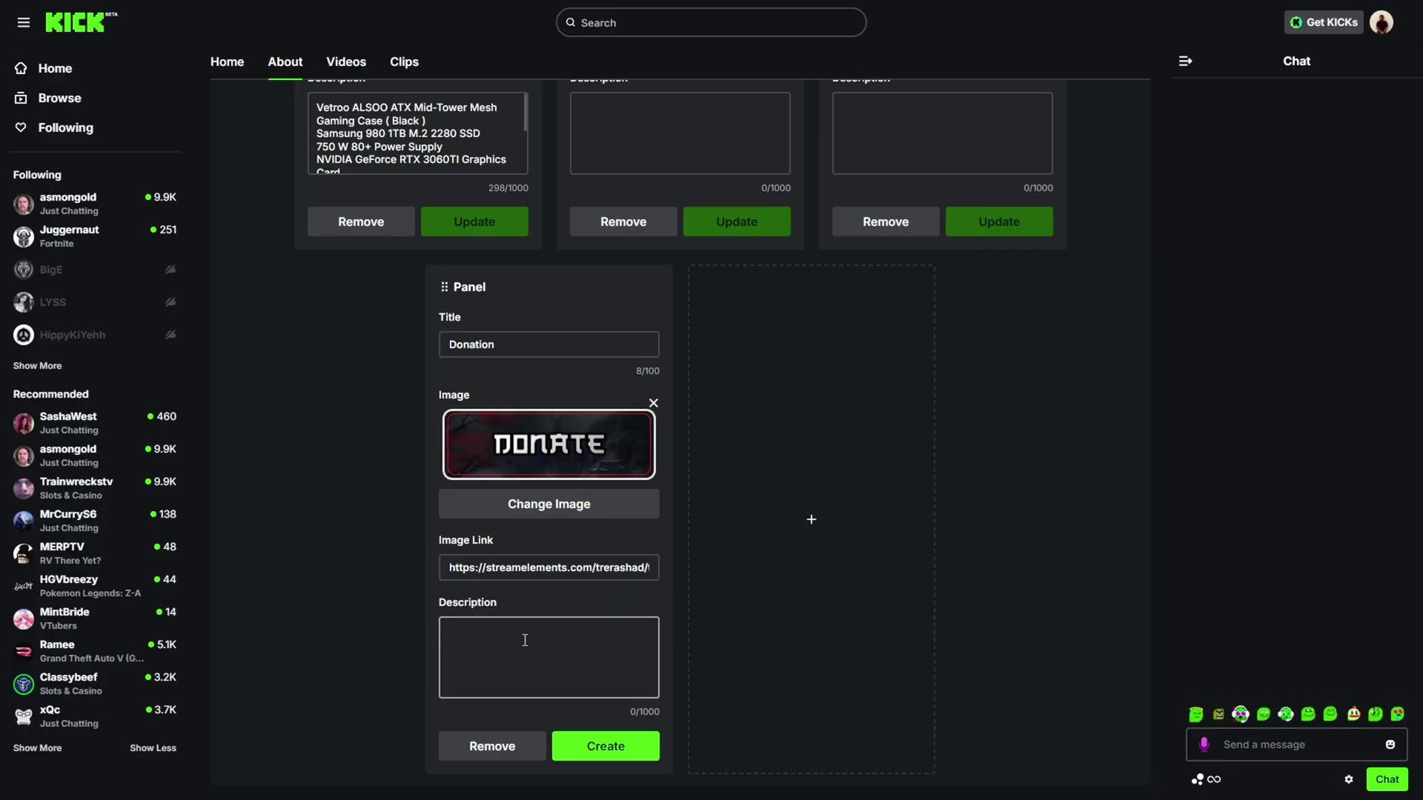
{"action": "scroll", "coordinate": [613, 625], "scroll_direction": "up", "scroll_amount": 9}
{"action": "left_click", "coordinate": [882, 280]}
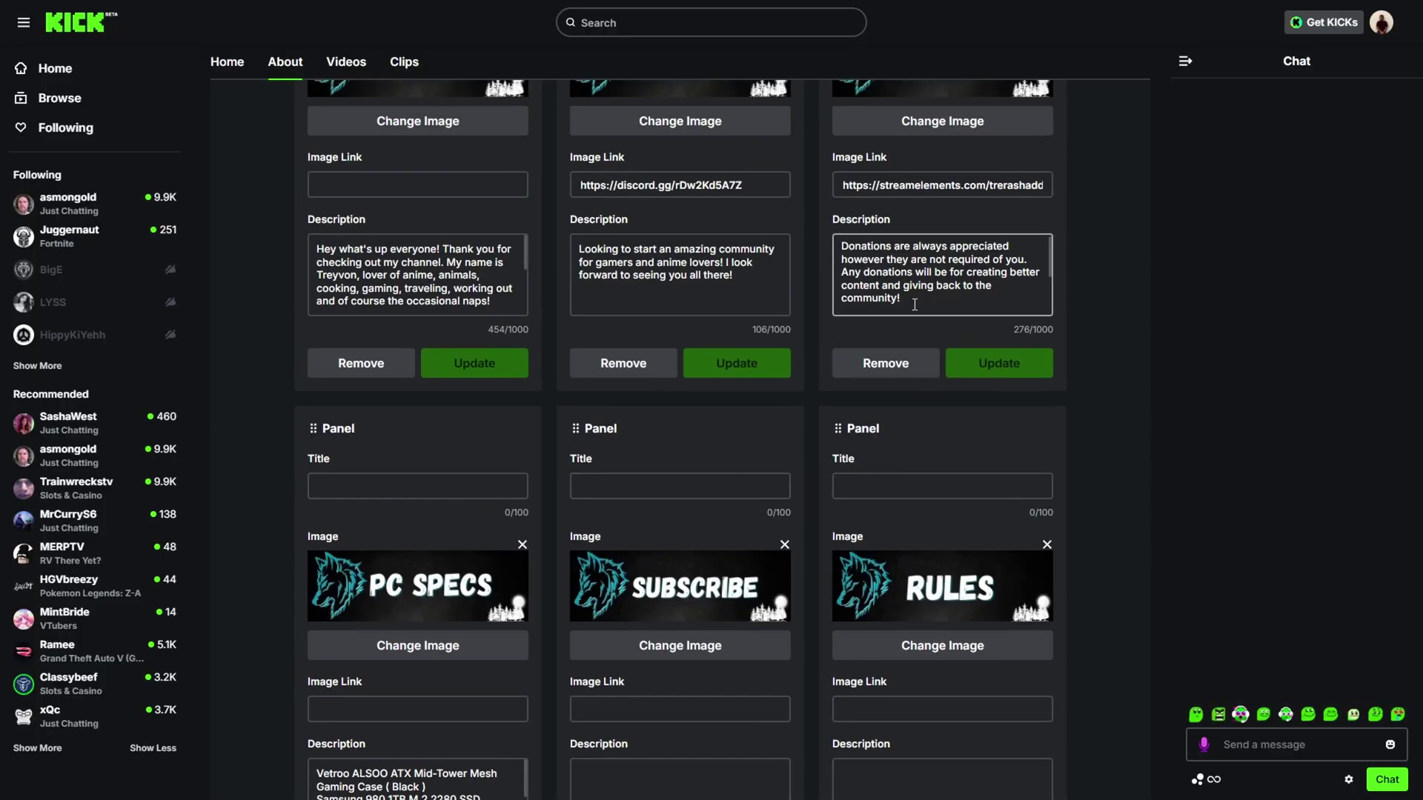
{"action": "key", "text": "ctrl+a"}
{"action": "key", "text": "ctrl+c"}
{"action": "scroll", "coordinate": [783, 253], "scroll_direction": "down", "scroll_amount": 9}
{"action": "left_click", "coordinate": [550, 635]}
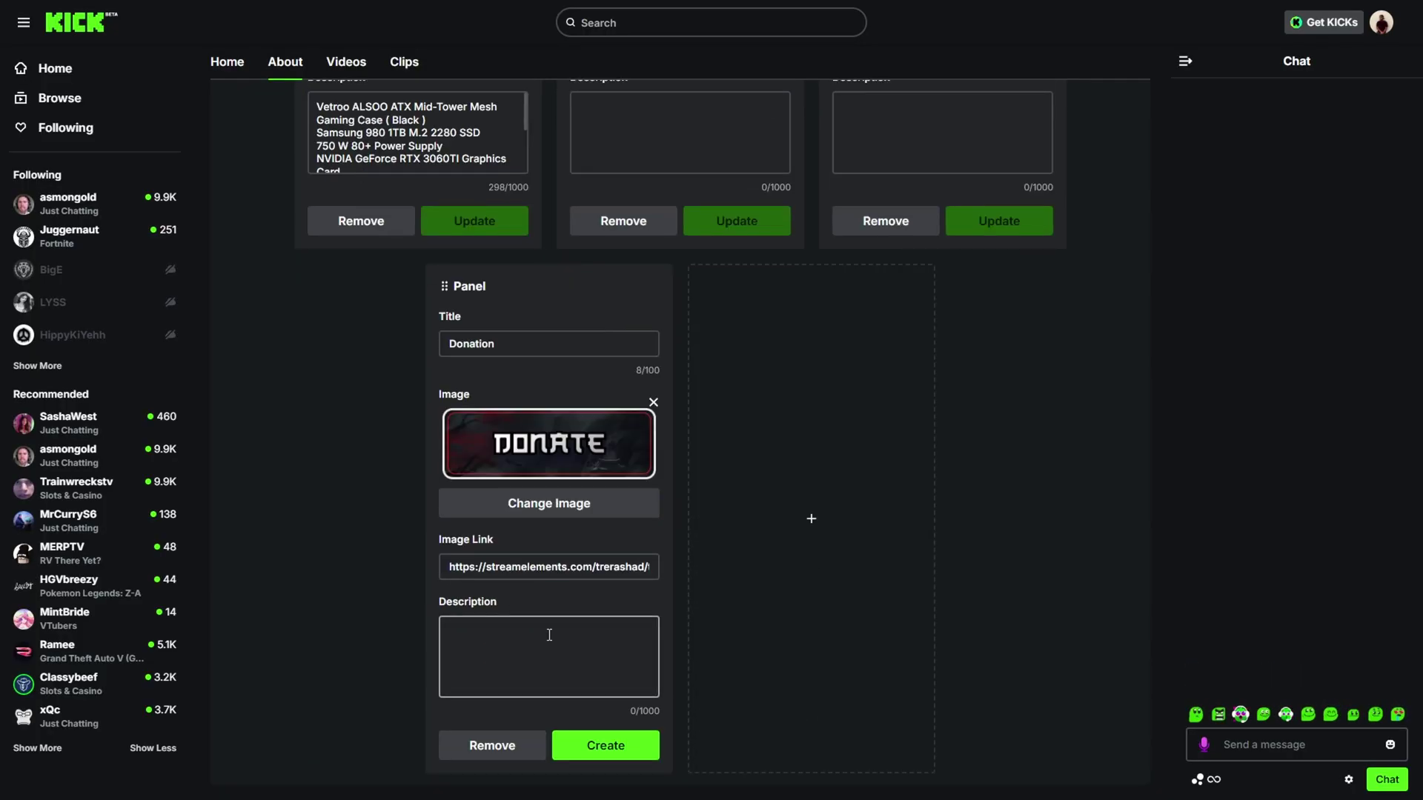
{"action": "key", "text": "ctrl+v"}
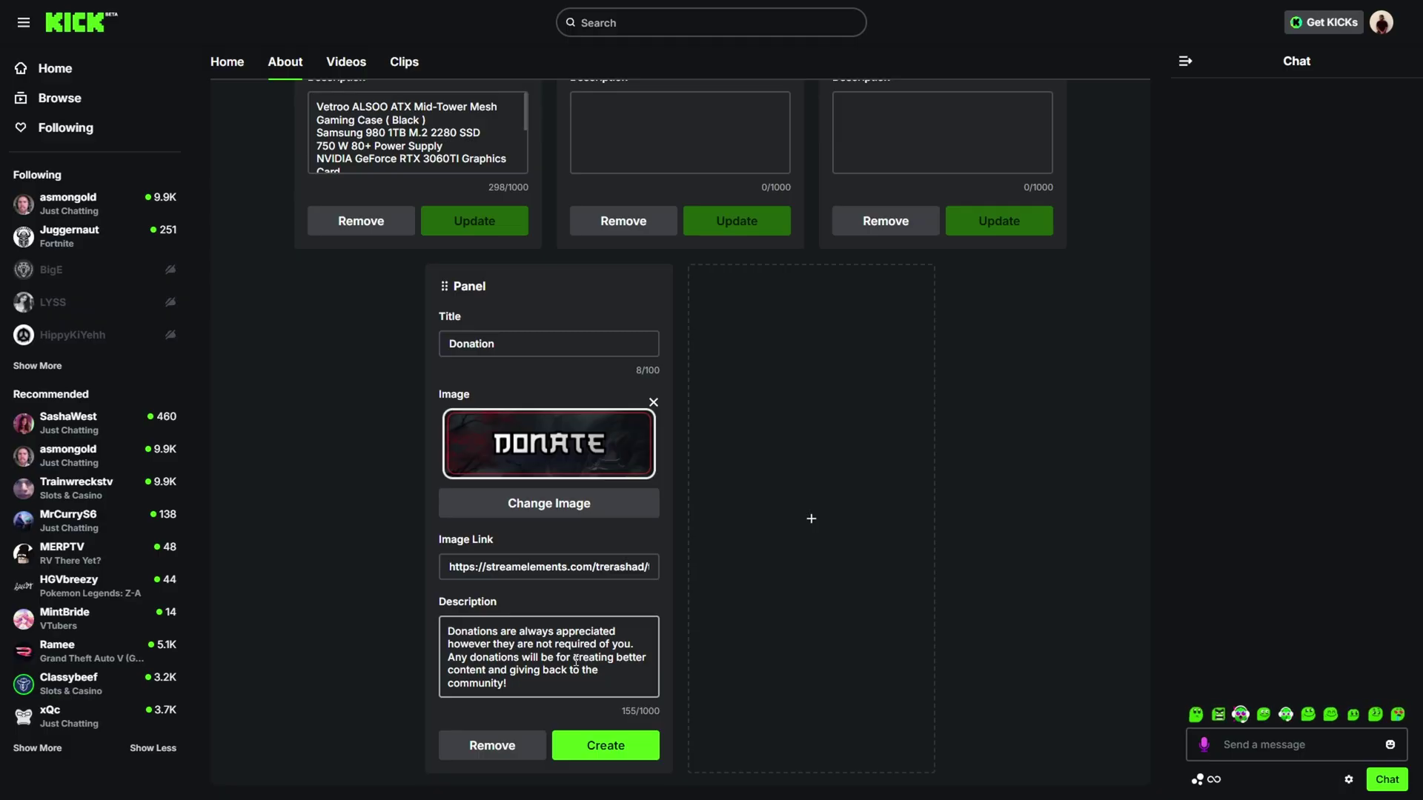
{"action": "left_click", "coordinate": [620, 750]}
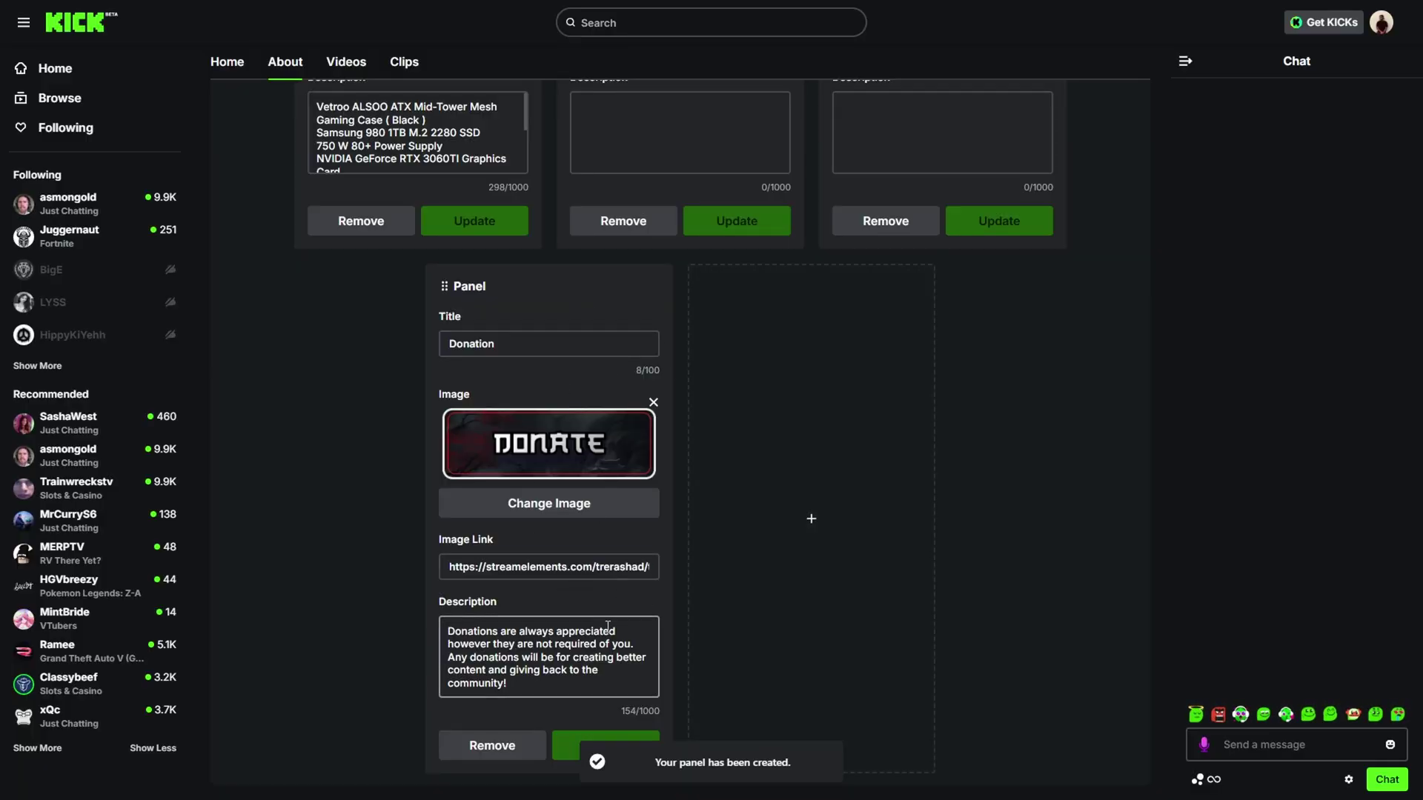
Step: Move the Donation panel to the first slot on the About page and exit editing
{"action": "scroll", "coordinate": [616, 610], "scroll_direction": "up", "scroll_amount": 2}
{"action": "scroll", "coordinate": [616, 610], "scroll_direction": "up", "scroll_amount": 5}
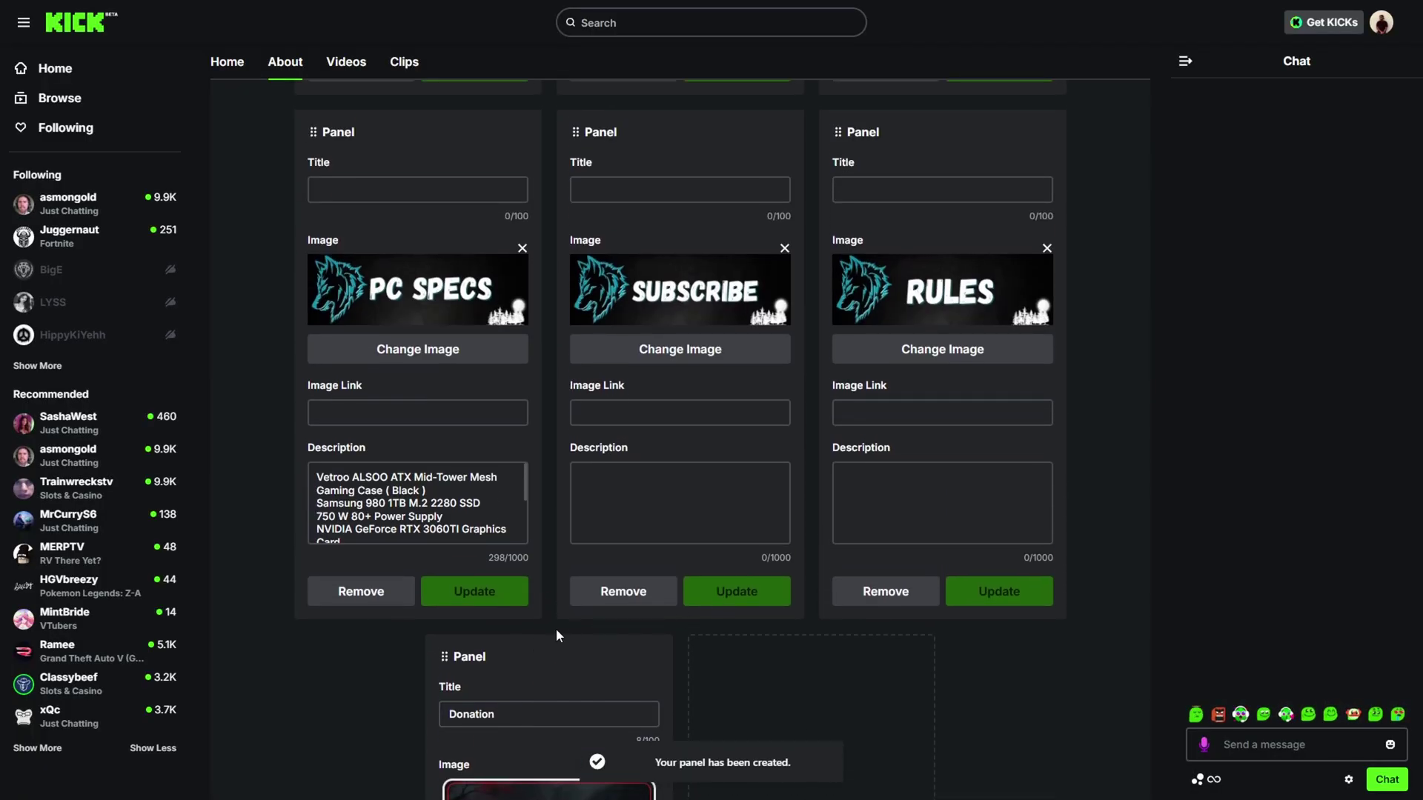
{"action": "left_click_drag", "start_coordinate": [448, 658], "coordinate": [371, 363]}
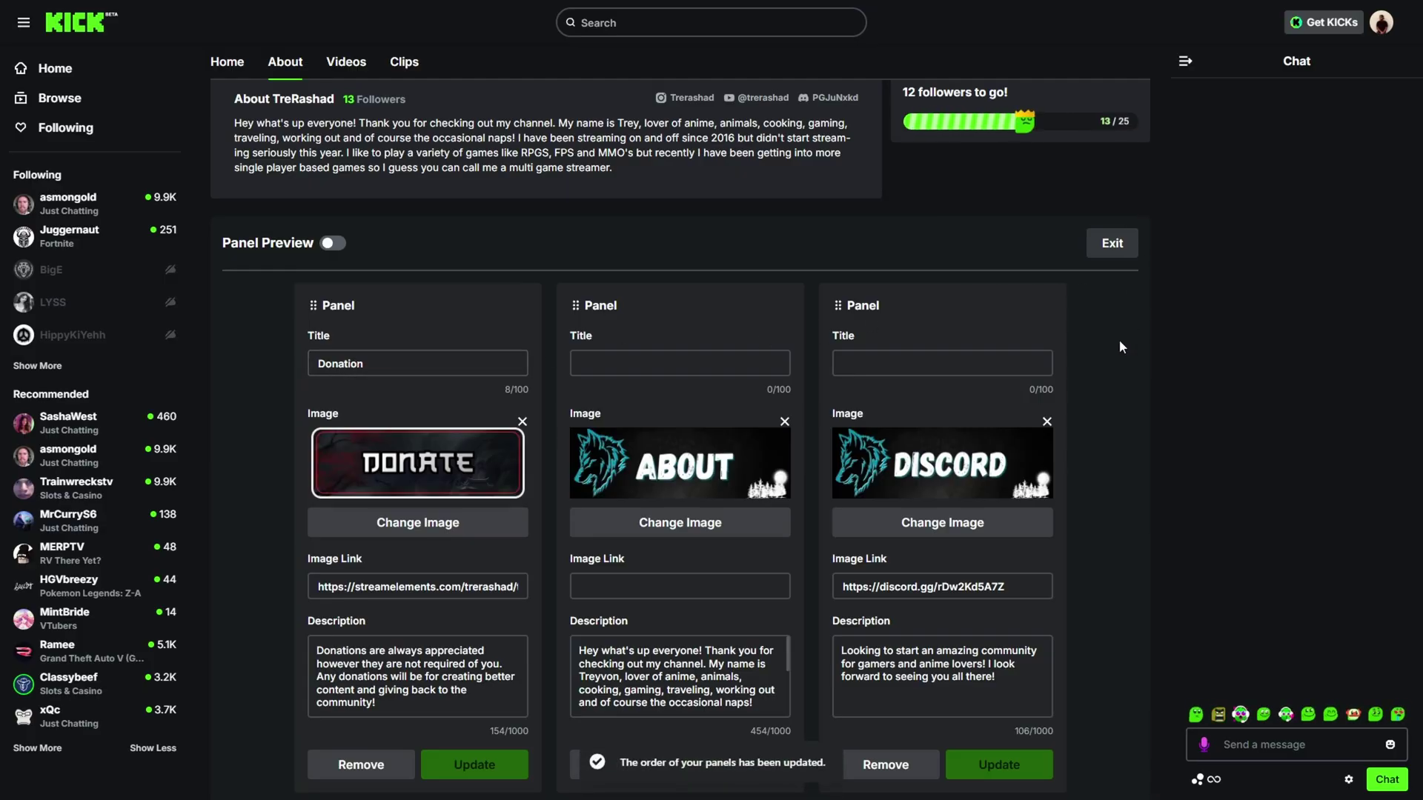
{"action": "left_click", "coordinate": [1112, 244]}
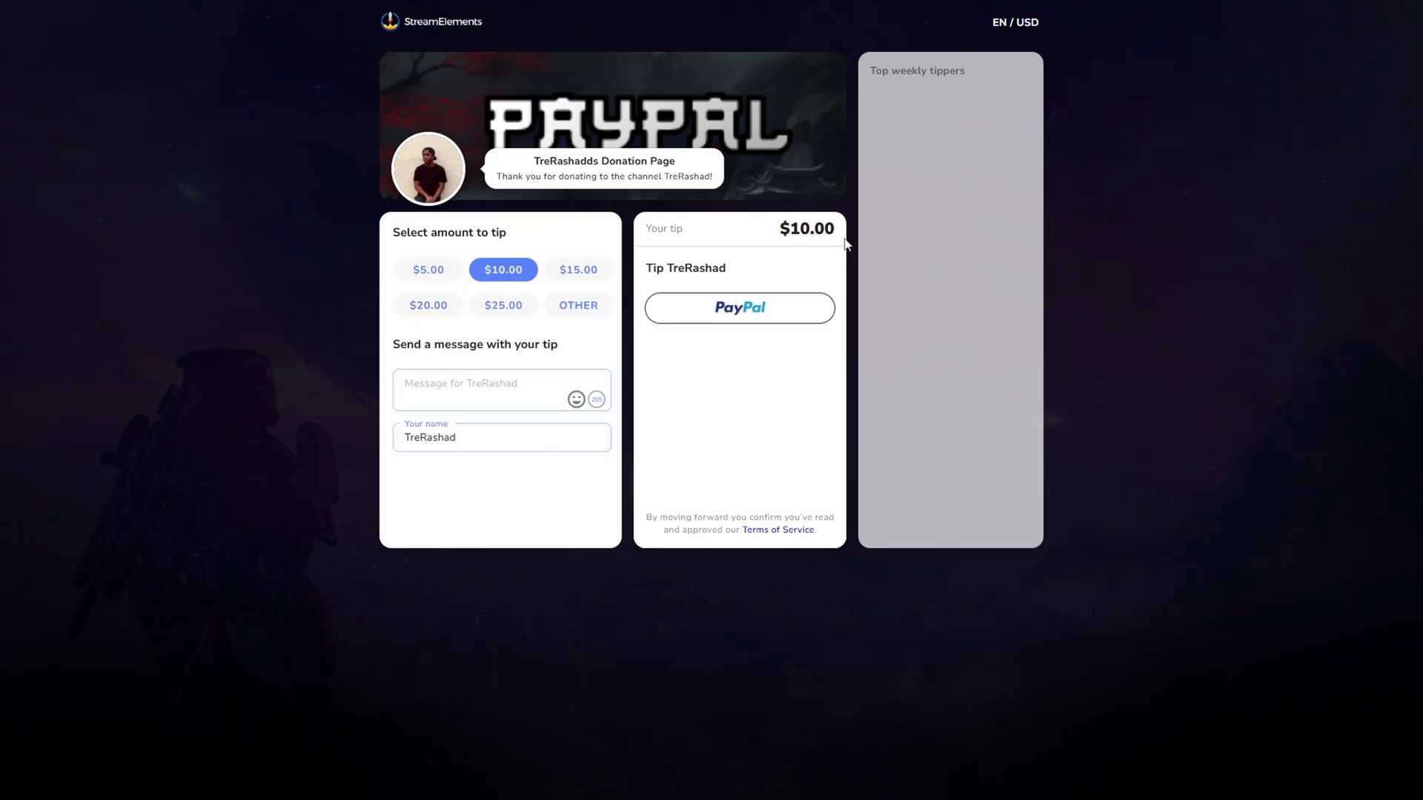
Step: Clear the 'Donation' title from the first panel, save, exit, and follow its DONATE link
{"action": "mouse_move", "coordinate": [825, 5]}
{"action": "left_click", "coordinate": [300, 11]}
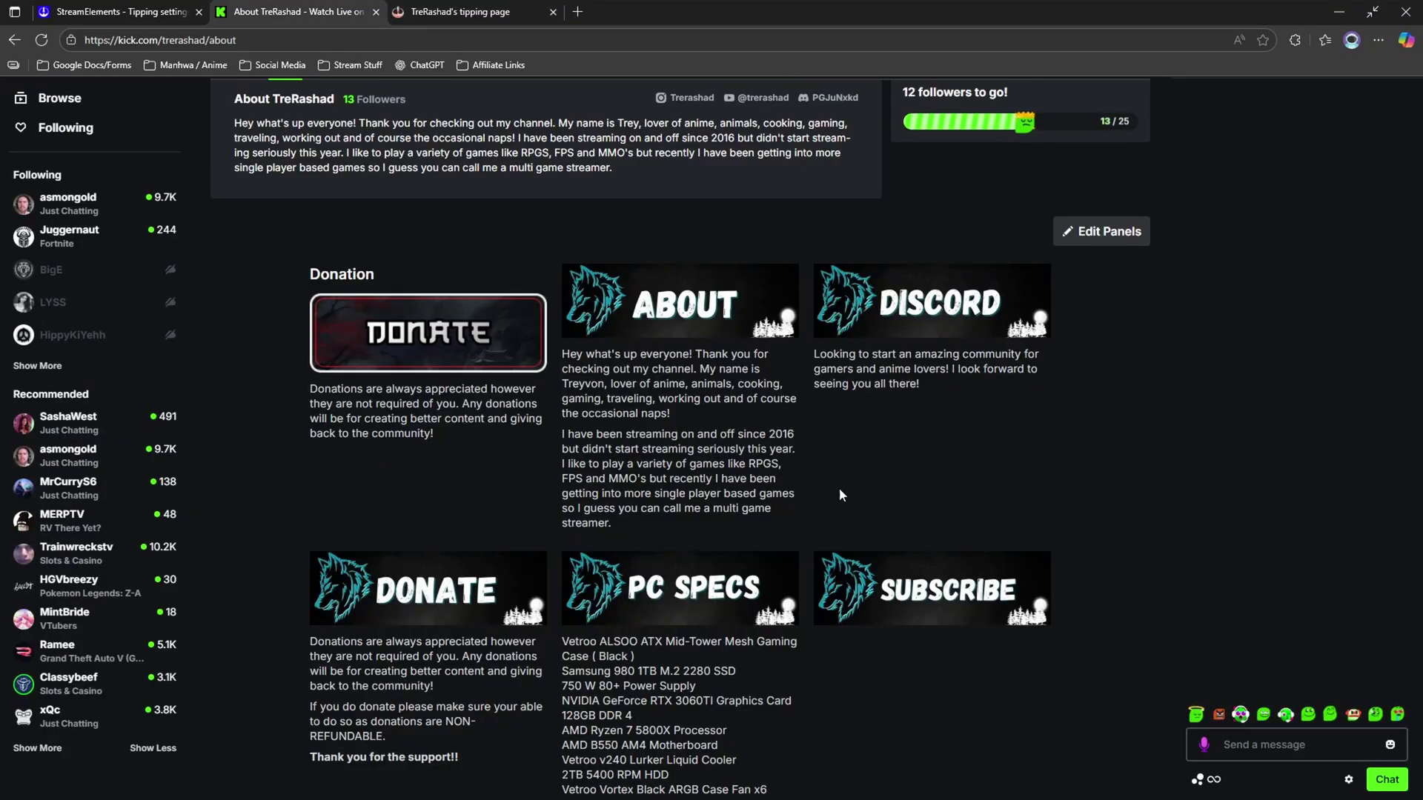
{"action": "left_click", "coordinate": [1097, 236]}
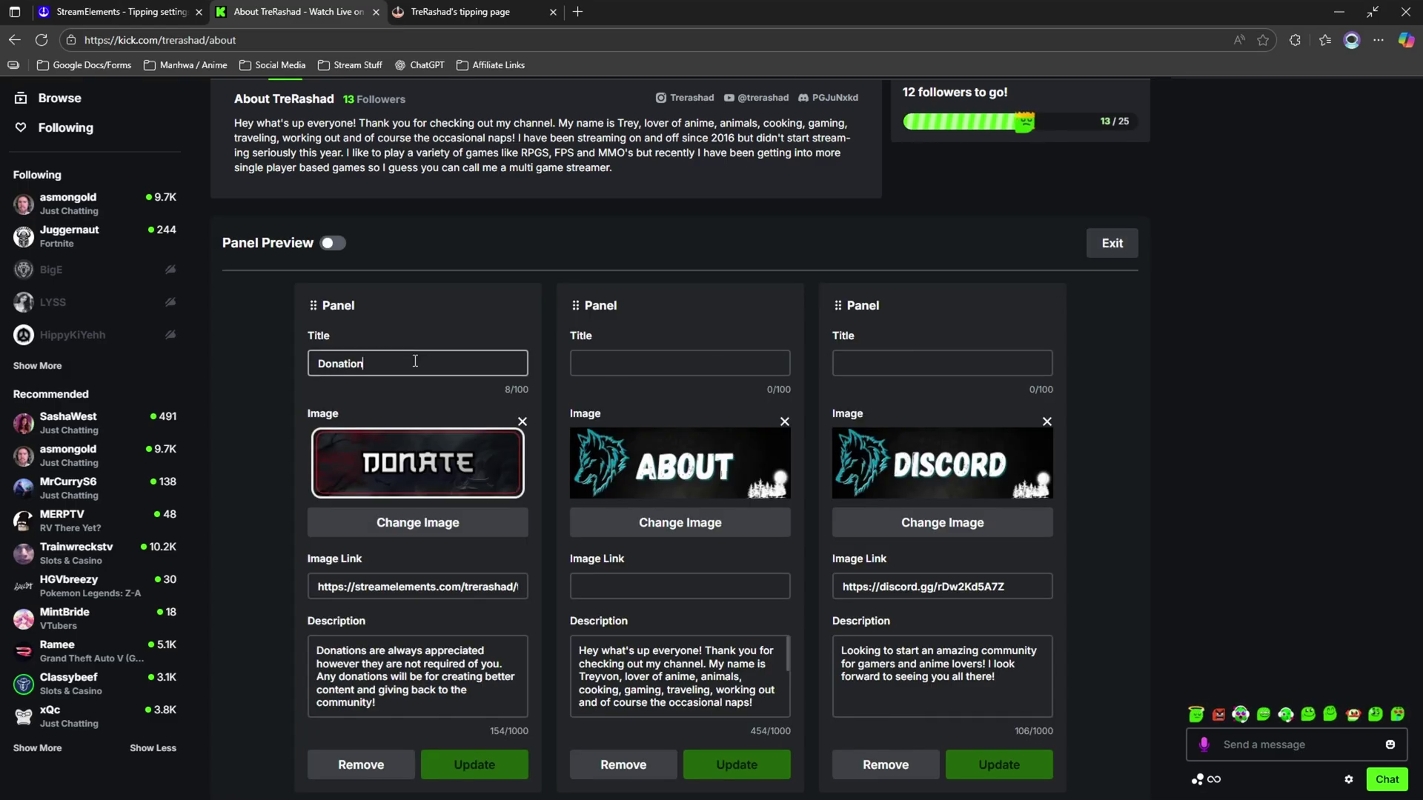
{"action": "key", "text": "BackSpace"}
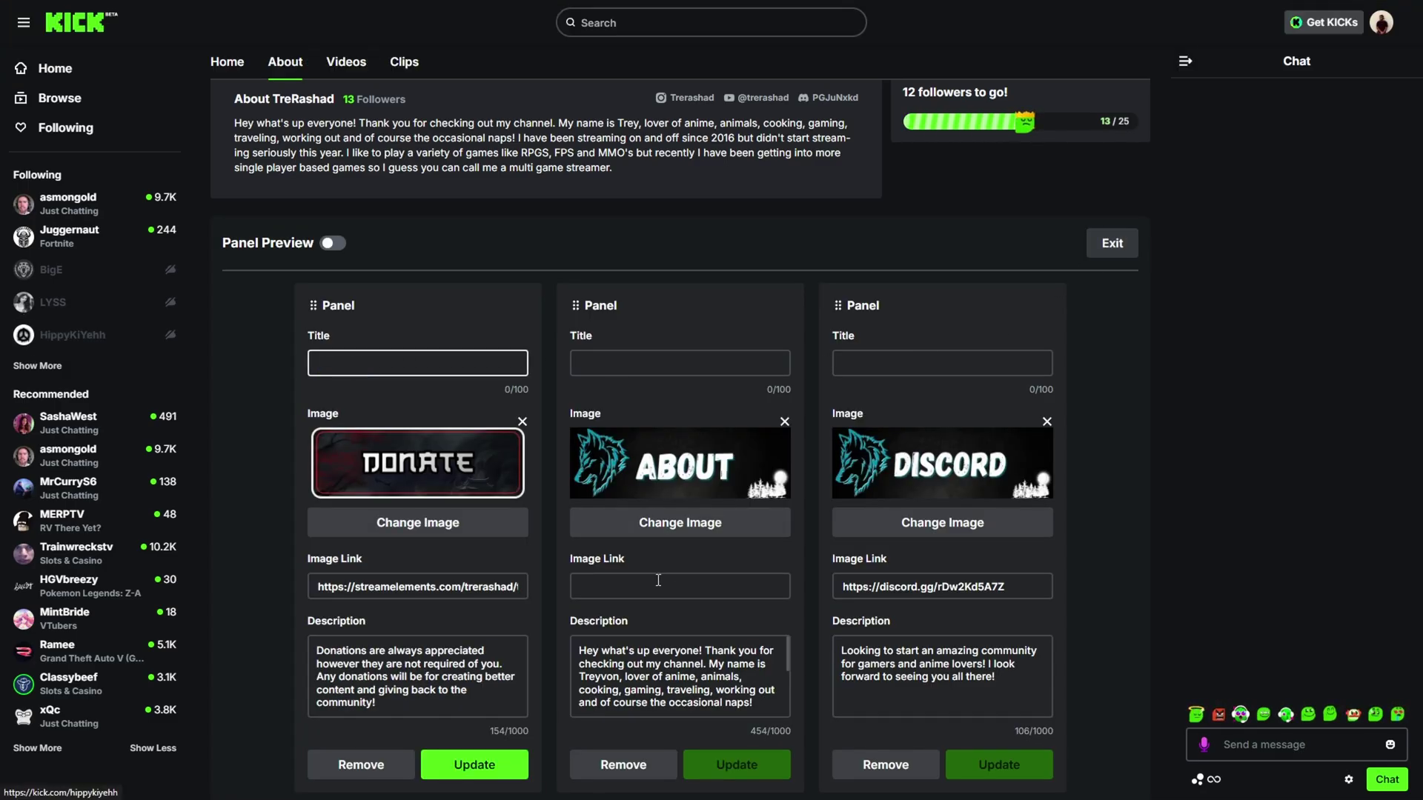
{"action": "left_click", "coordinate": [490, 767]}
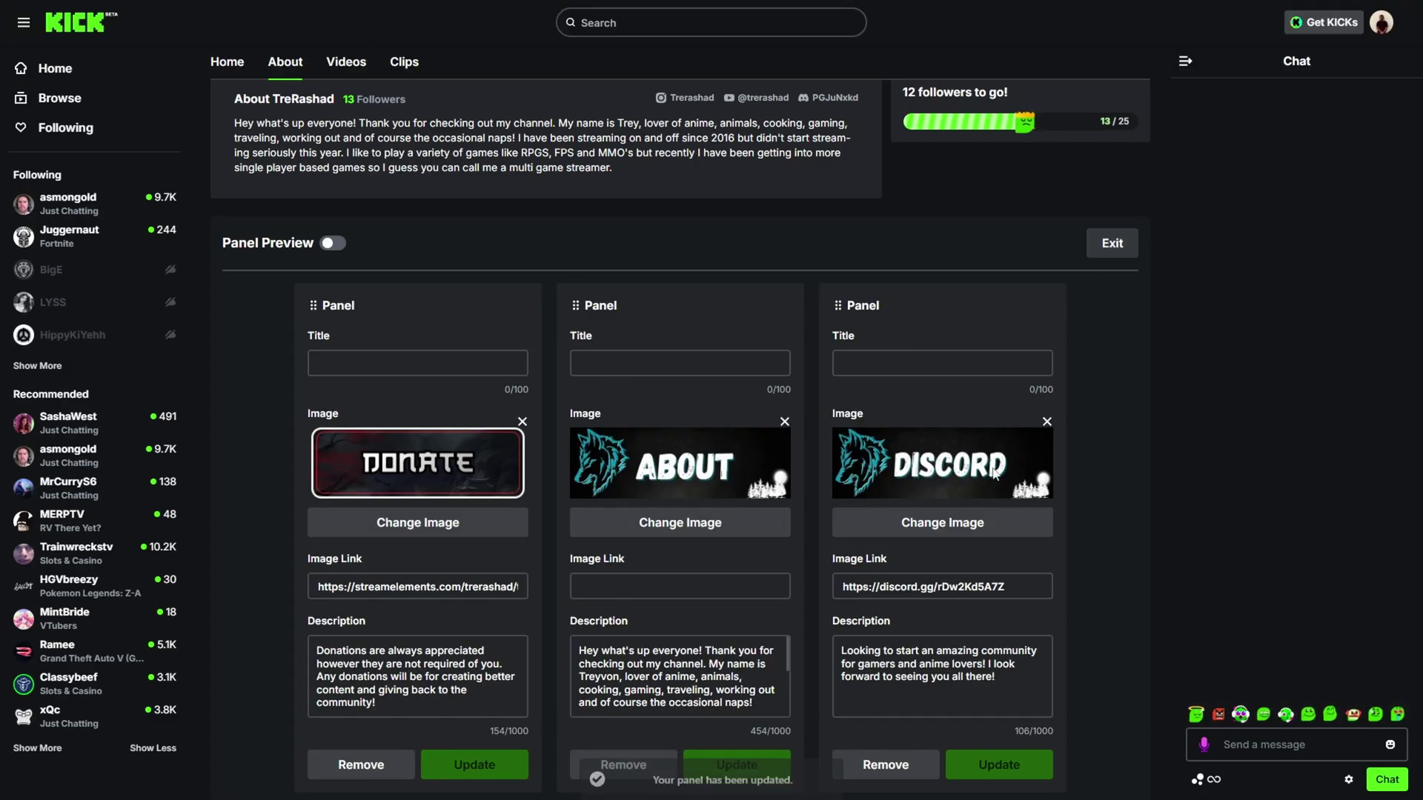
{"action": "left_click", "coordinate": [1118, 247]}
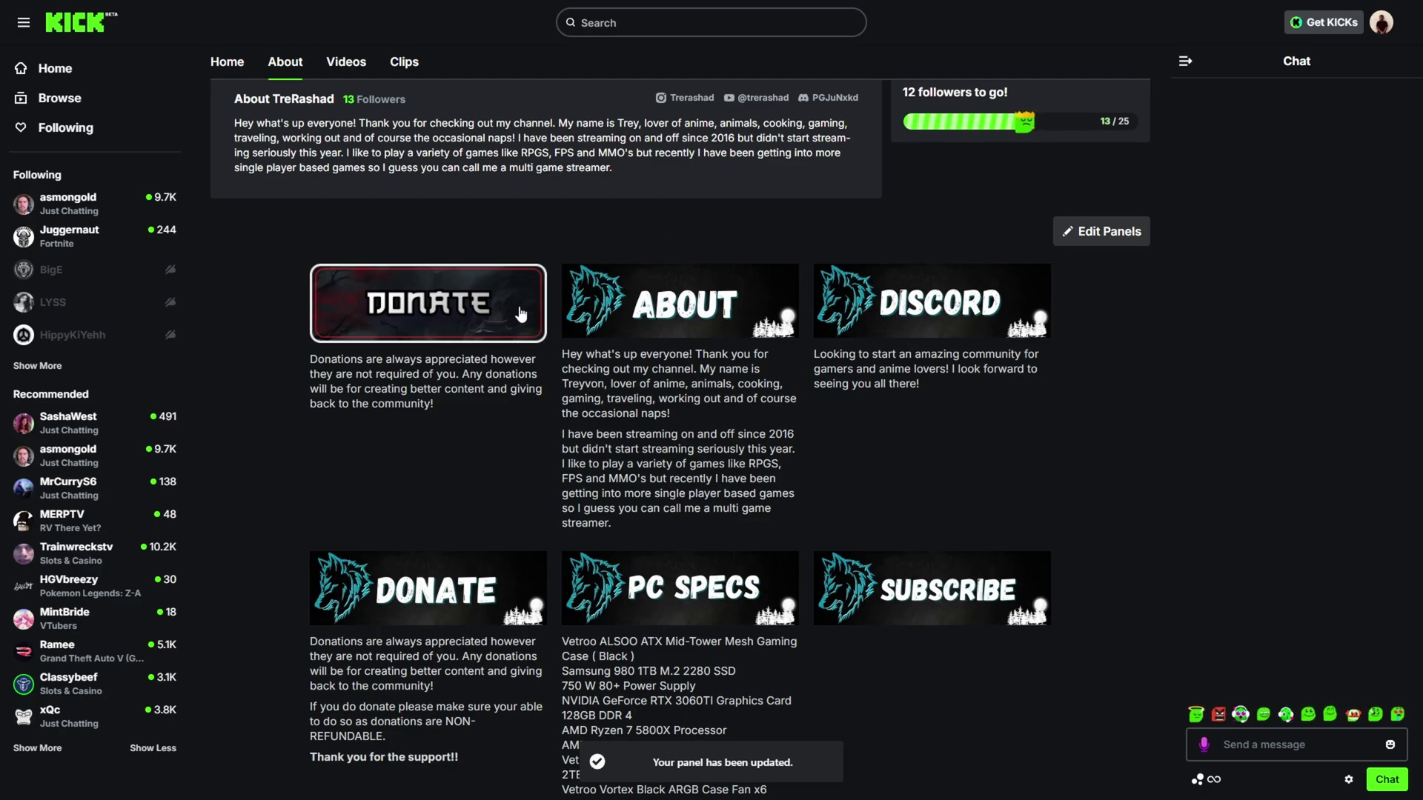
{"action": "left_click", "coordinate": [484, 327]}
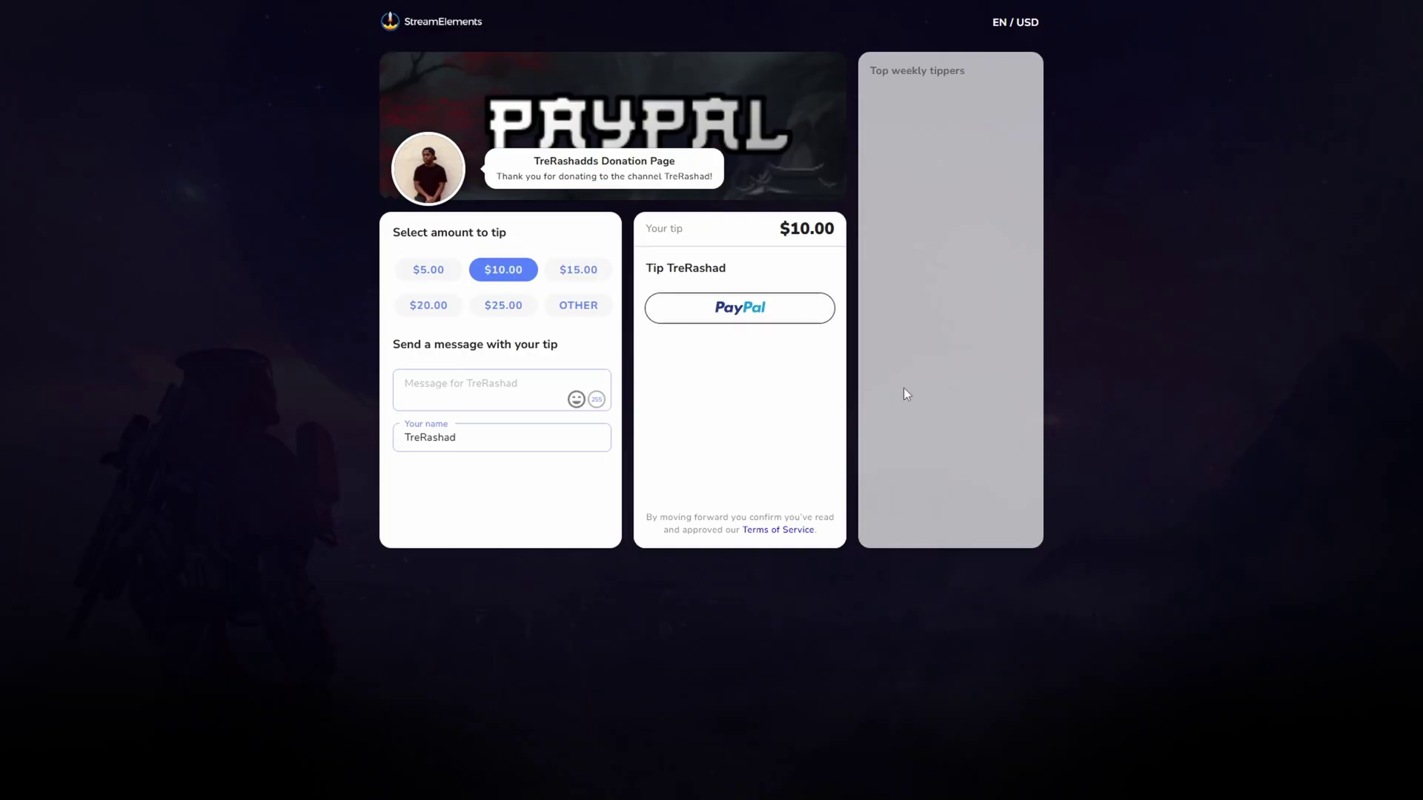